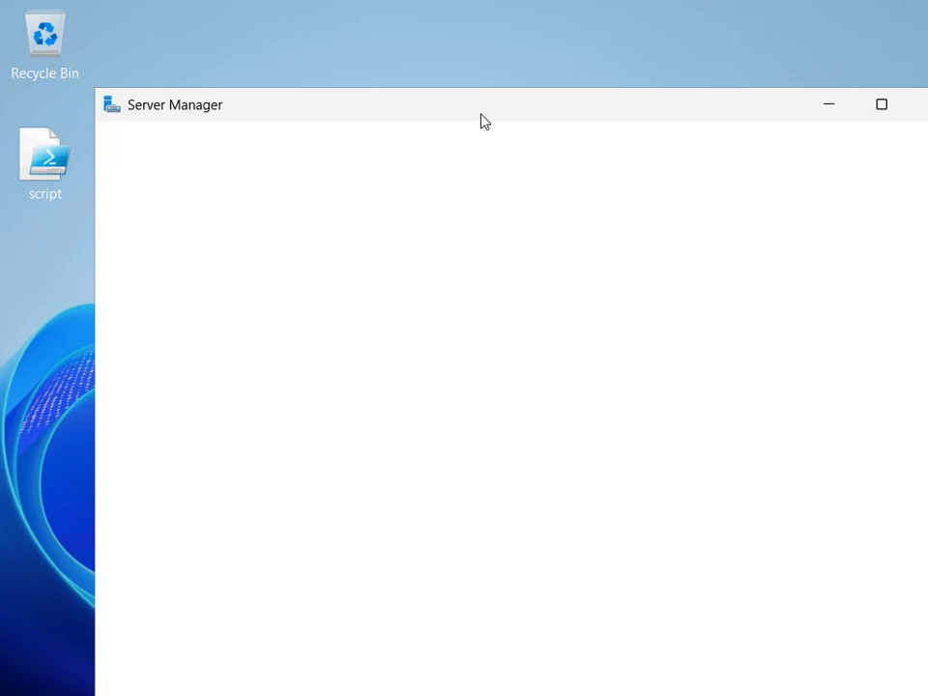
# Replace the shutdown comment with '.' and confirm the Shutdown Event Tracker report.
pyautogui.moveTo(480, 120); pyautogui.dragTo(402, 80)
pyautogui.click(447, 406)
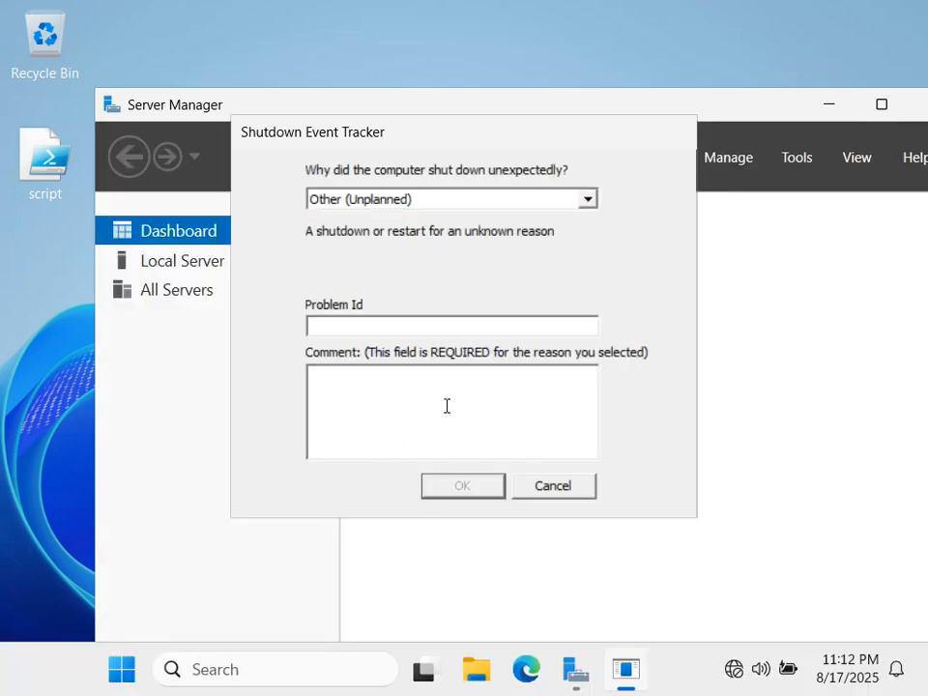
pyautogui.write('TEst')
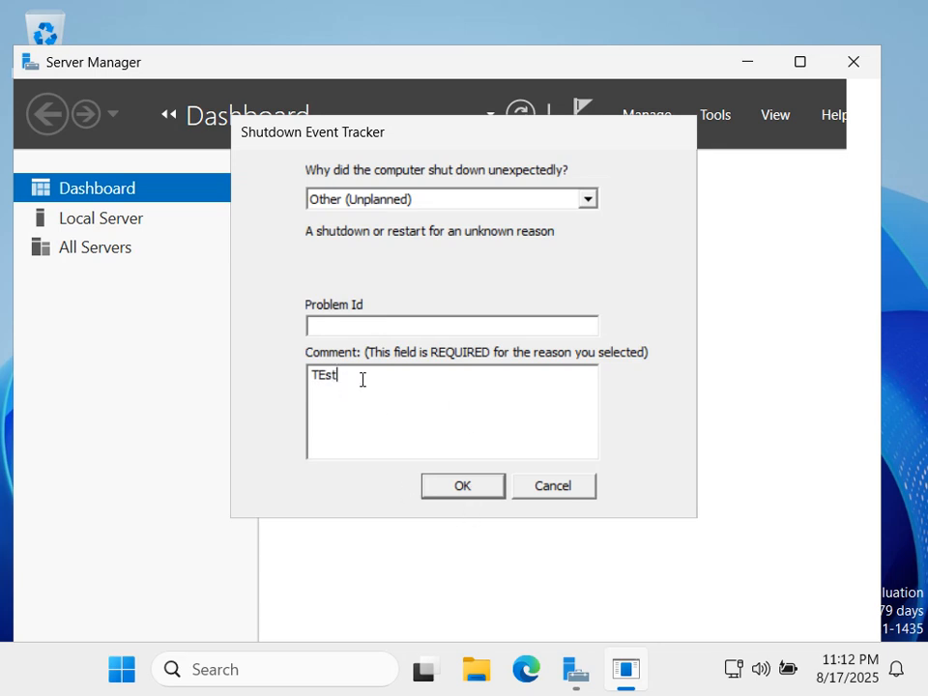
pyautogui.hotkey('ctrl', 'a')
pyautogui.write('.')
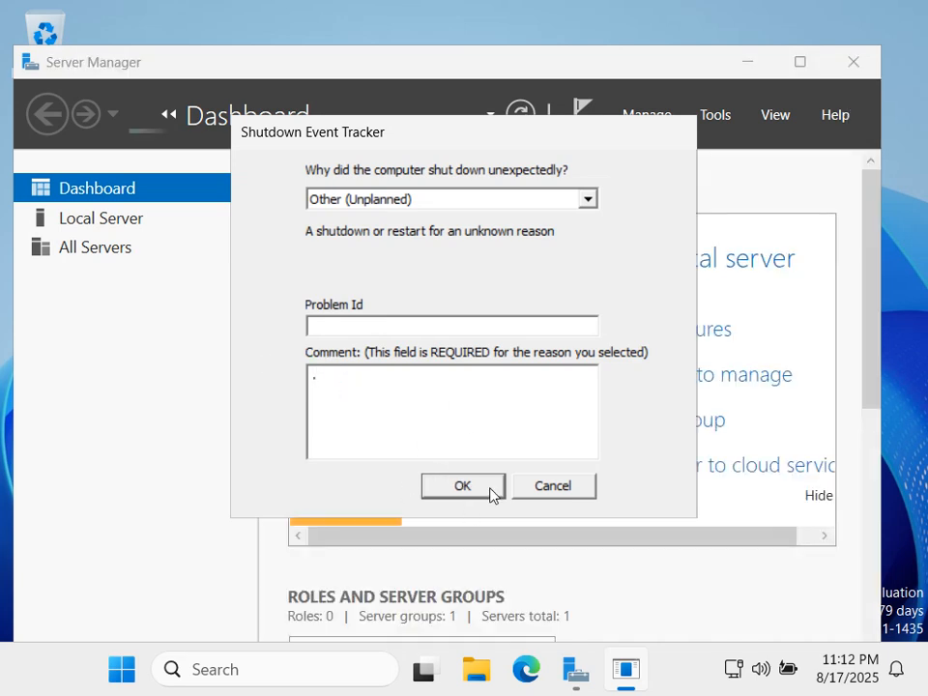
pyautogui.click(491, 491)
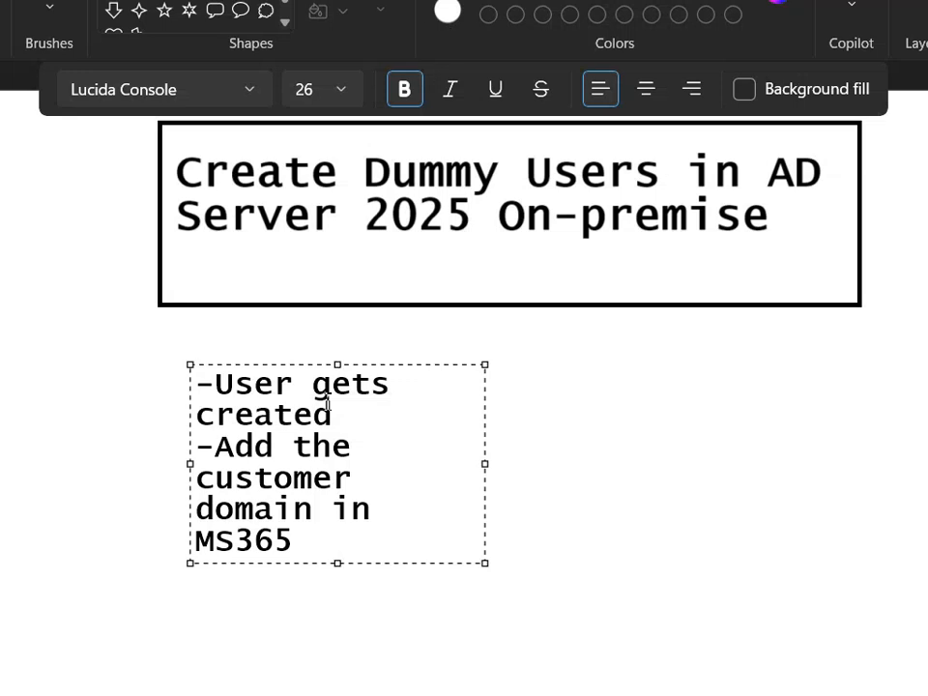
# Change 'customer' to 'users' so the note reads '-Add the users domain in MS365'.
pyautogui.click(332, 411)
pyautogui.click(354, 480)
pyautogui.moveTo(354, 480); pyautogui.dragTo(201, 480)
pyautogui.write('usets')
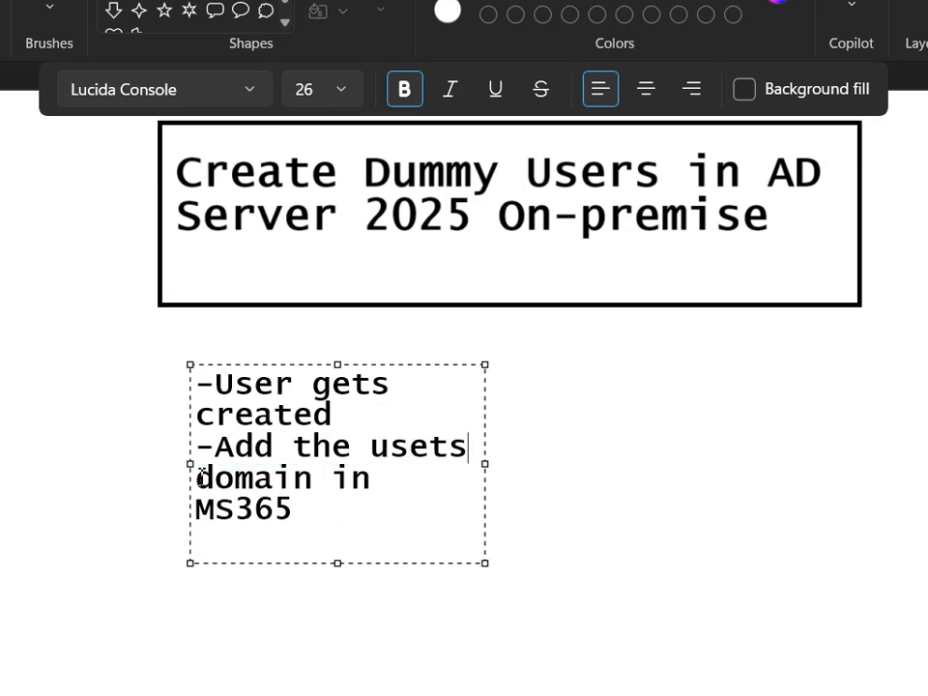
pyautogui.press('BackSpace')
pyautogui.press('BackSpace')
pyautogui.write('rs')
pyautogui.doubleClick(255, 509)
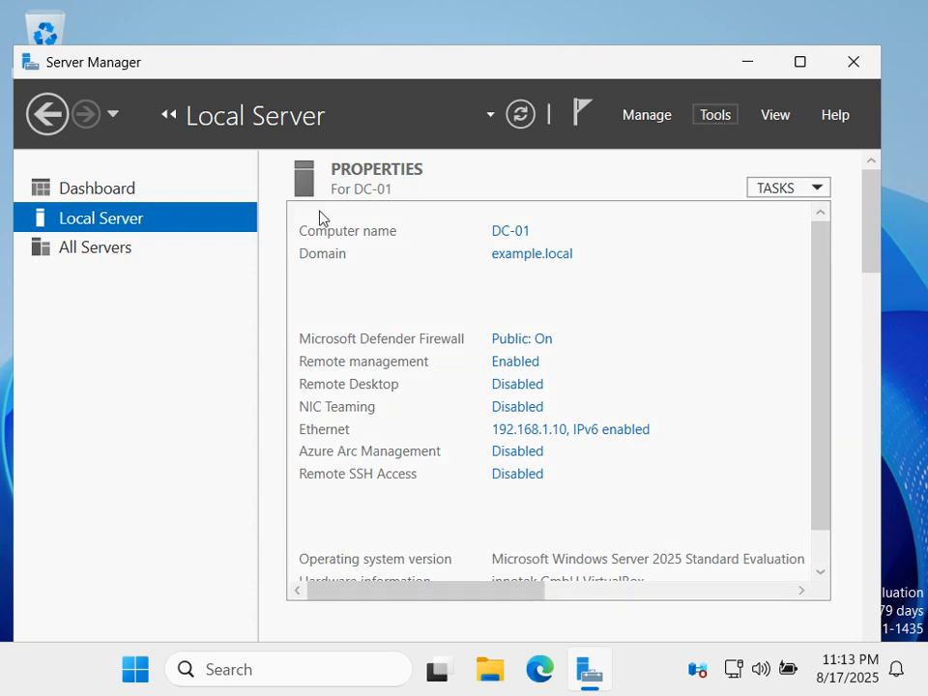
# Show Server Manager's Local Server page for DC-01 and scroll down the Properties pane.
pyautogui.click(707, 118)
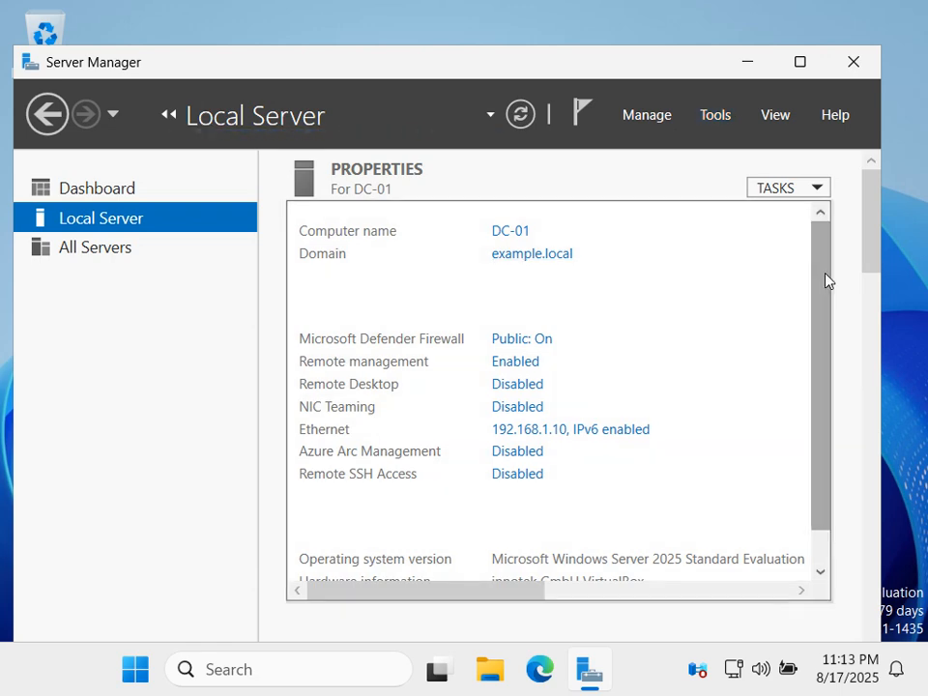
pyautogui.click(751, 63)
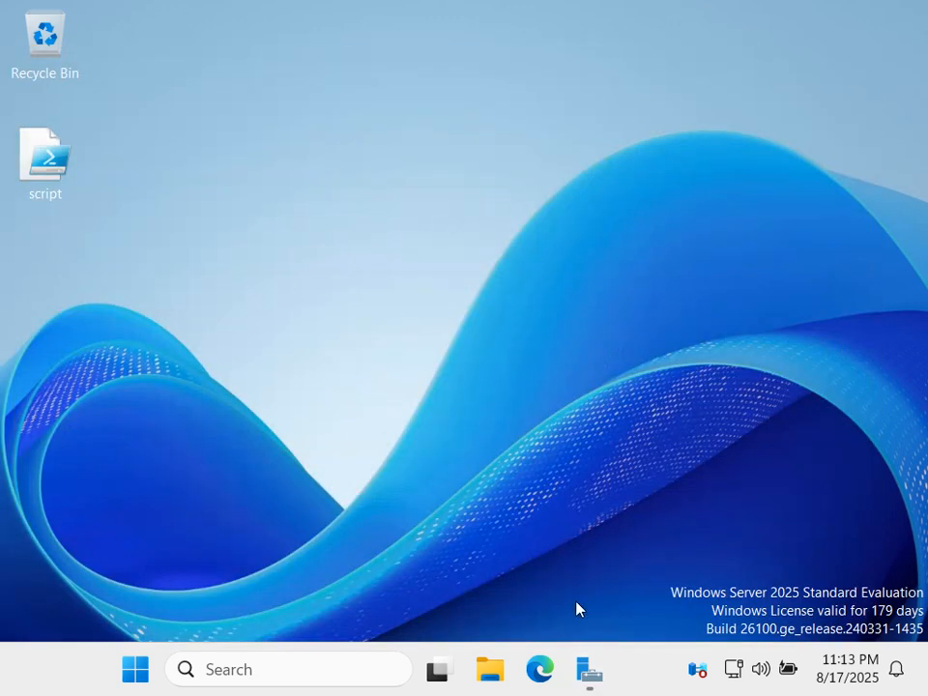
pyautogui.click(592, 674)
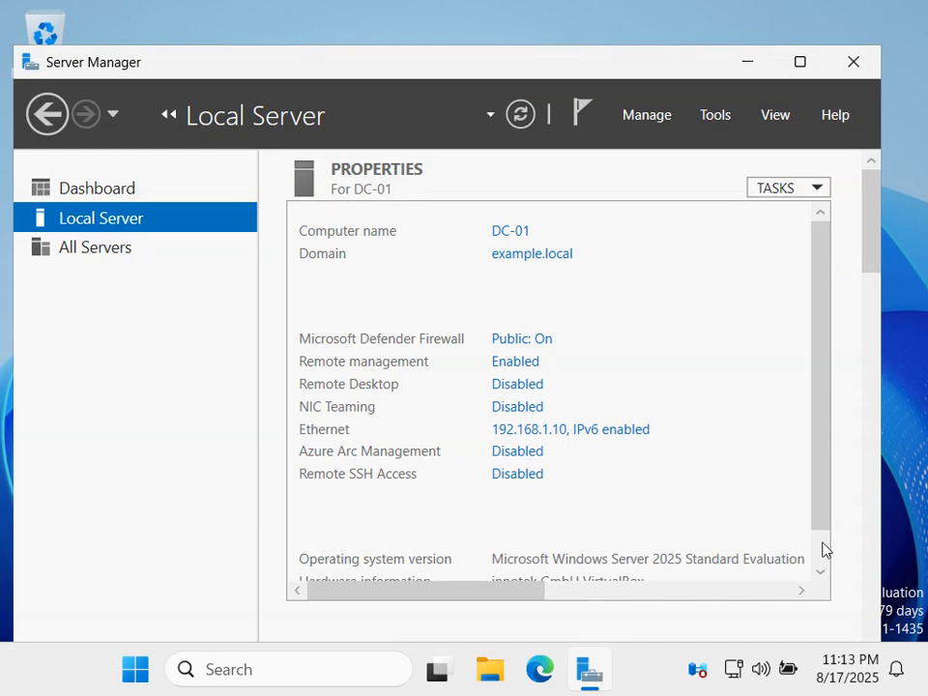
pyautogui.scroll(-1, 727, 570)
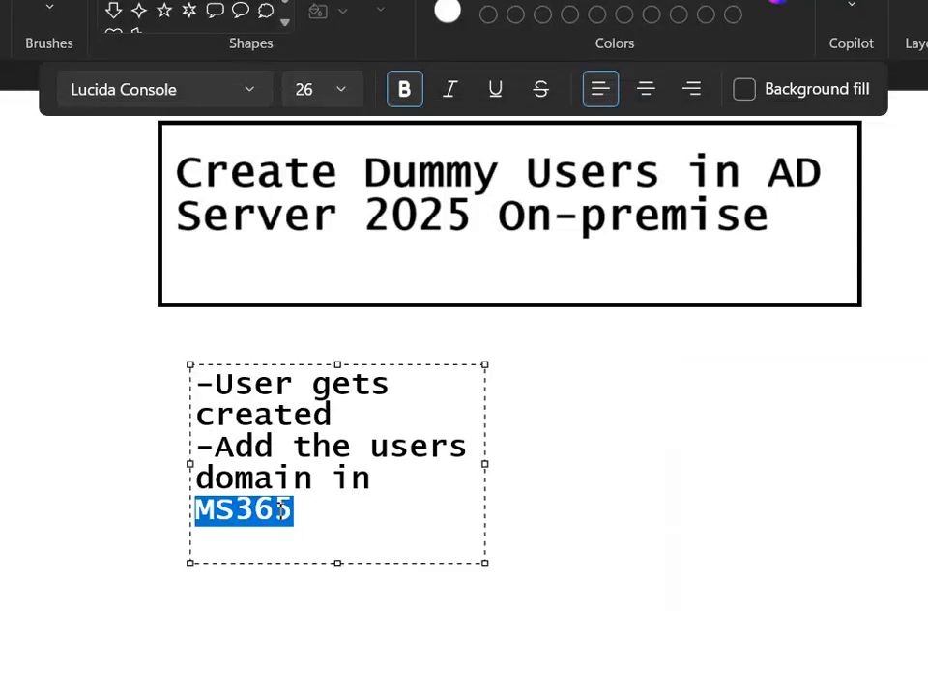
# Place the caret after MS365 in the Paint note, then return to Server Manager.
pyautogui.click(300, 515)
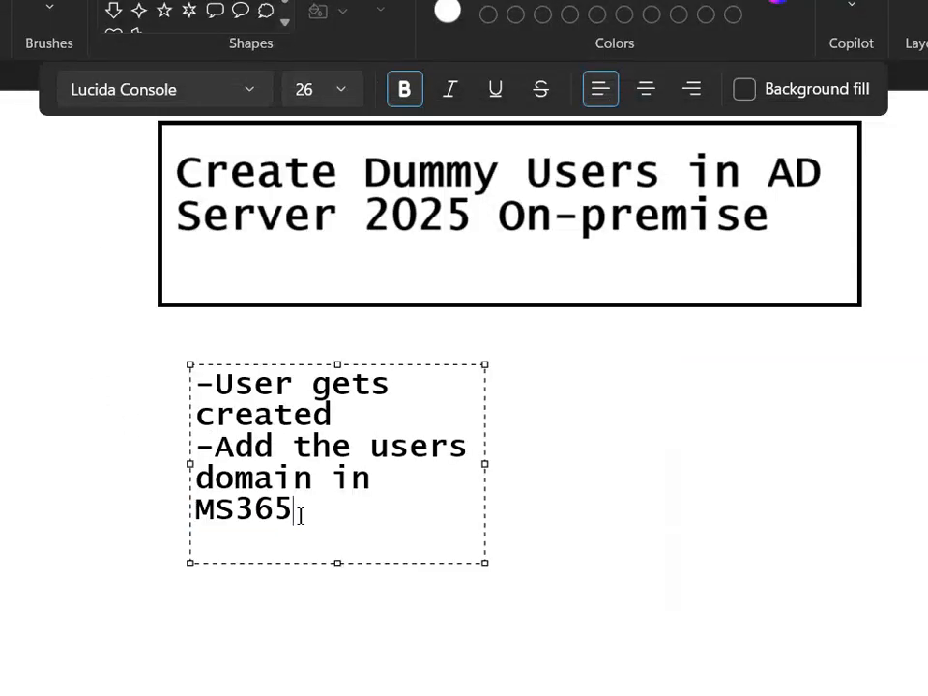
pyautogui.moveTo(39, 694)
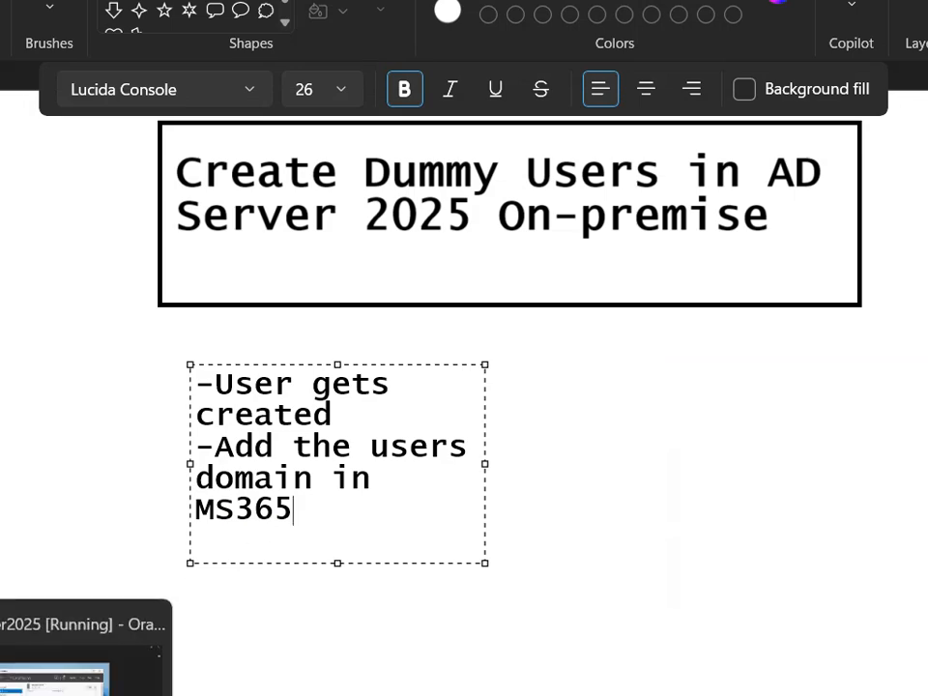
pyautogui.click(114, 670)
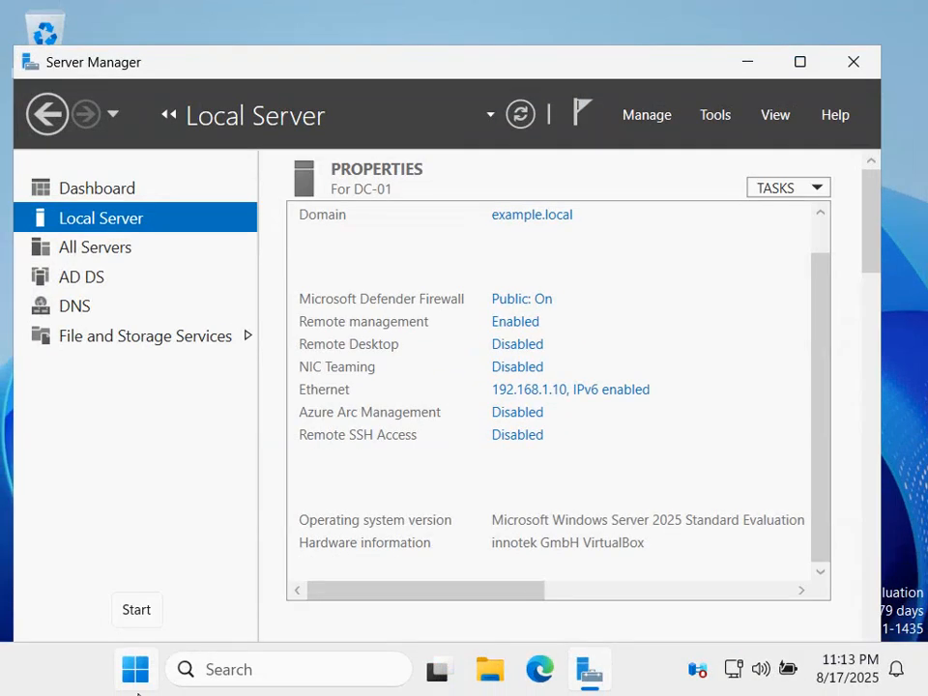
# Show the AD DS overview, launch Active Directory Users and Computers from Tools, and minimize Server Manager.
pyautogui.click(94, 281)
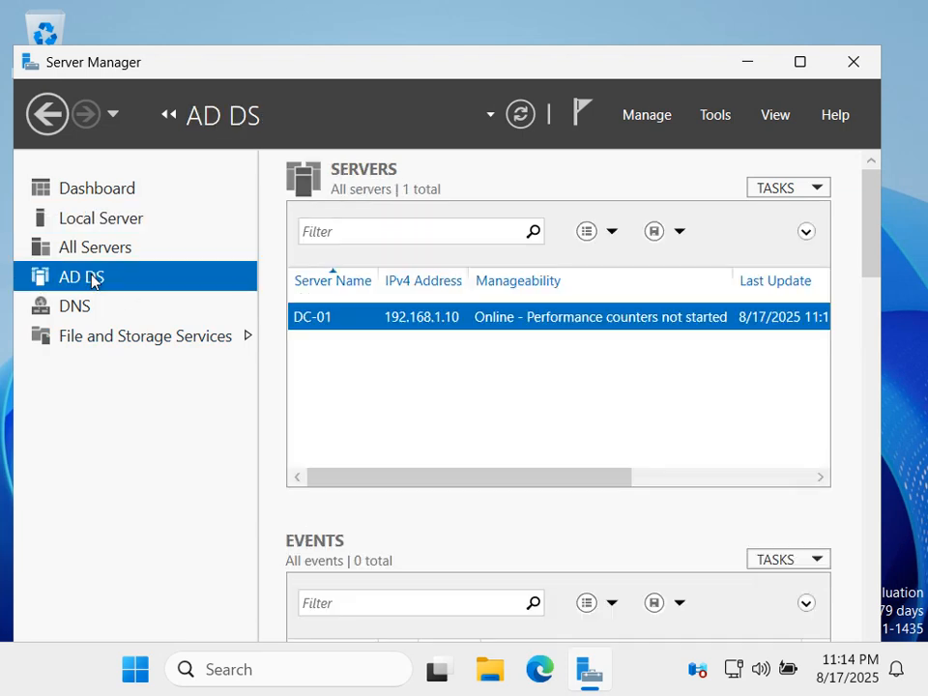
pyautogui.click(717, 117)
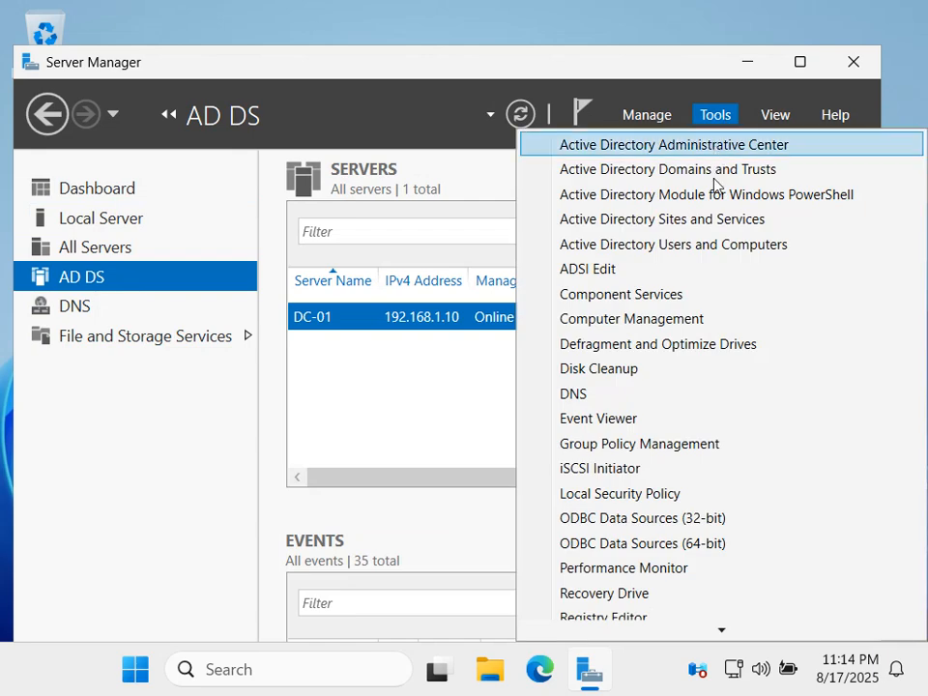
pyautogui.click(713, 244)
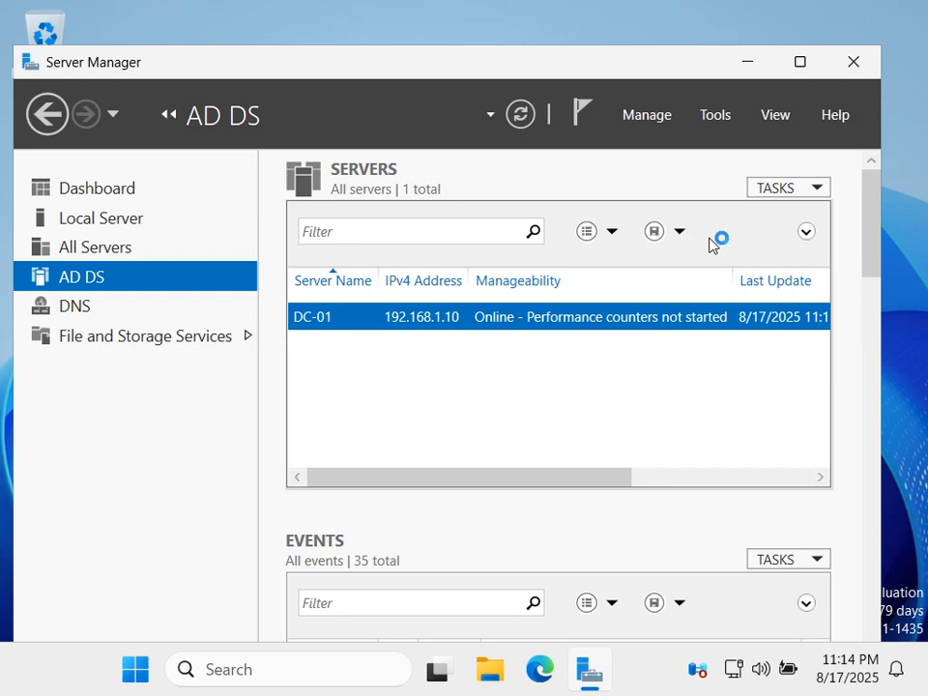
pyautogui.click(747, 62)
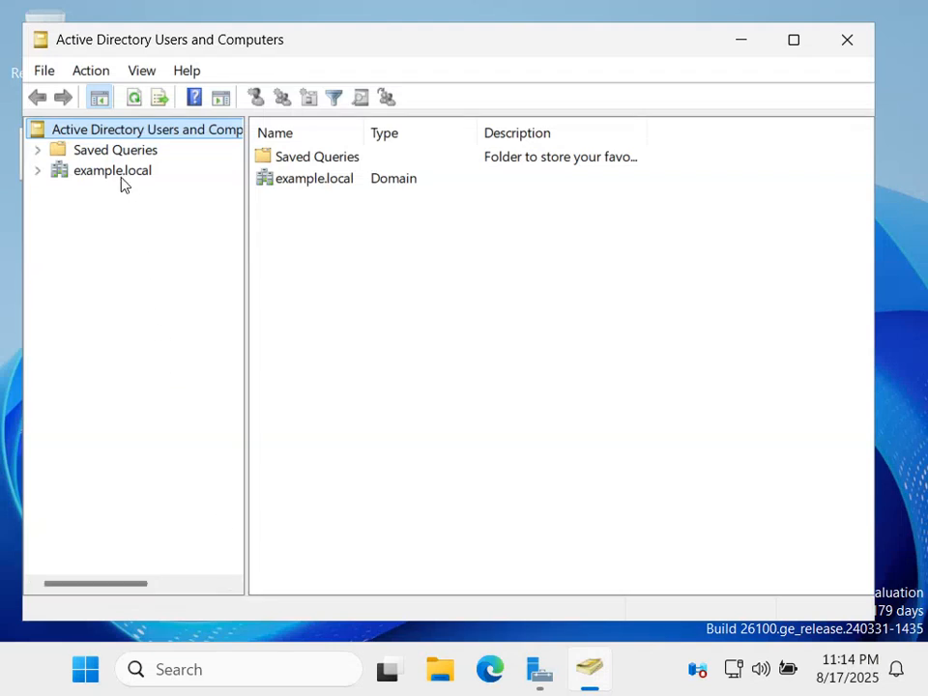
# Expand example.local, discard a stray Paint text box, and open the empty Users container.
pyautogui.click(115, 172)
pyautogui.click(39, 173)
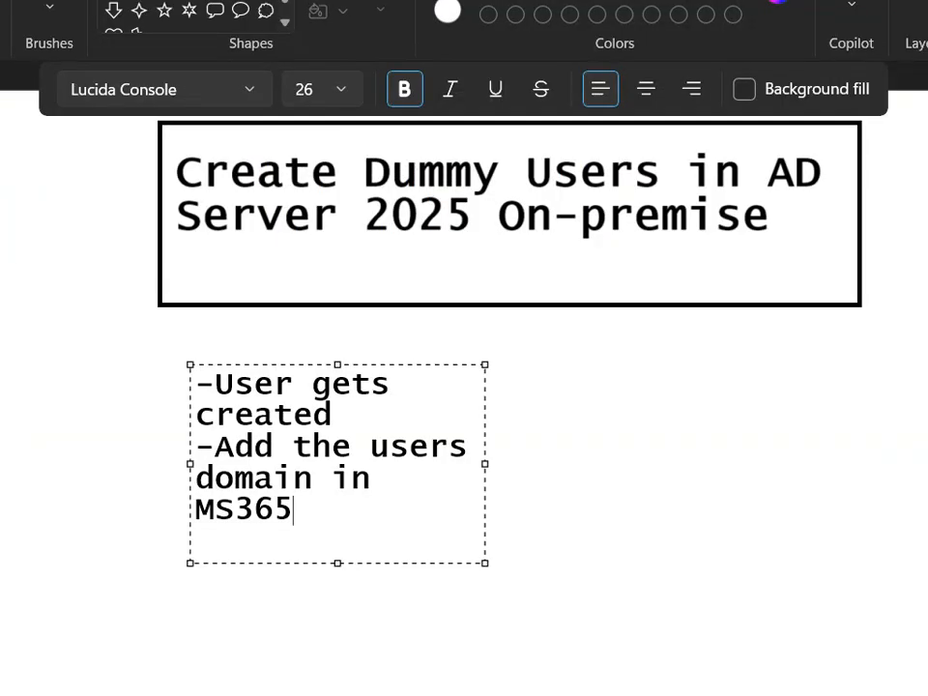
pyautogui.click(696, 221)
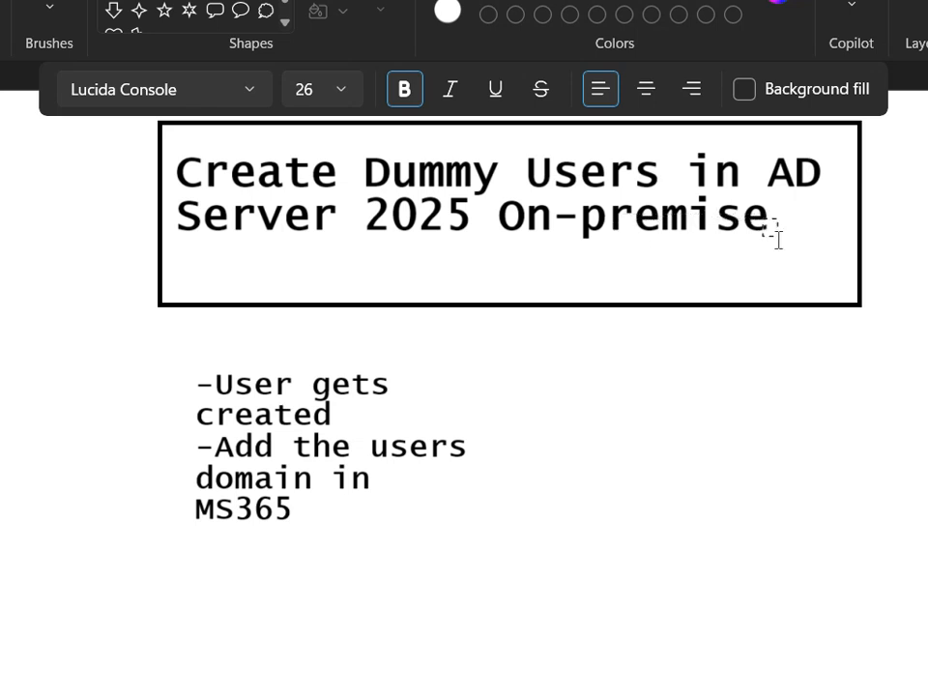
pyautogui.click(769, 232)
pyautogui.click(725, 272)
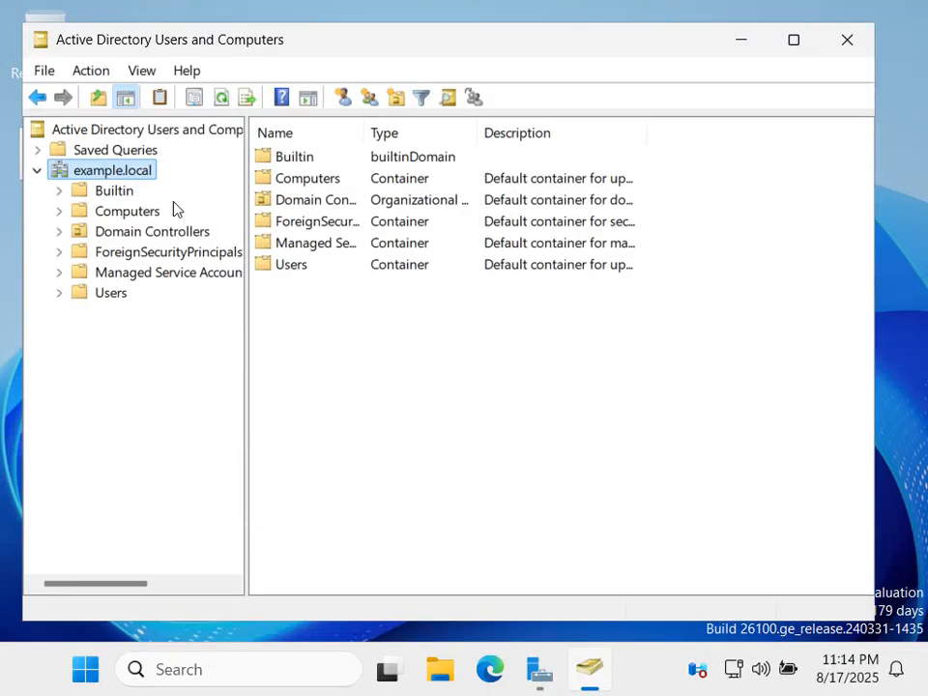
pyautogui.click(109, 302)
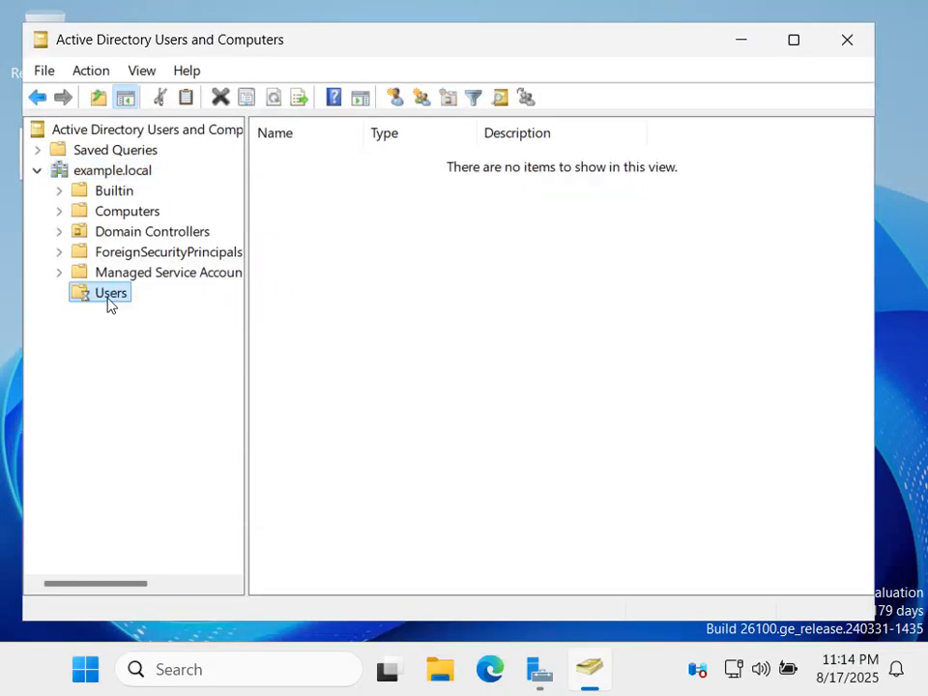
# Start a new user in Users with first name 'john' and last name 'doe'.
pyautogui.rightClick(115, 303)
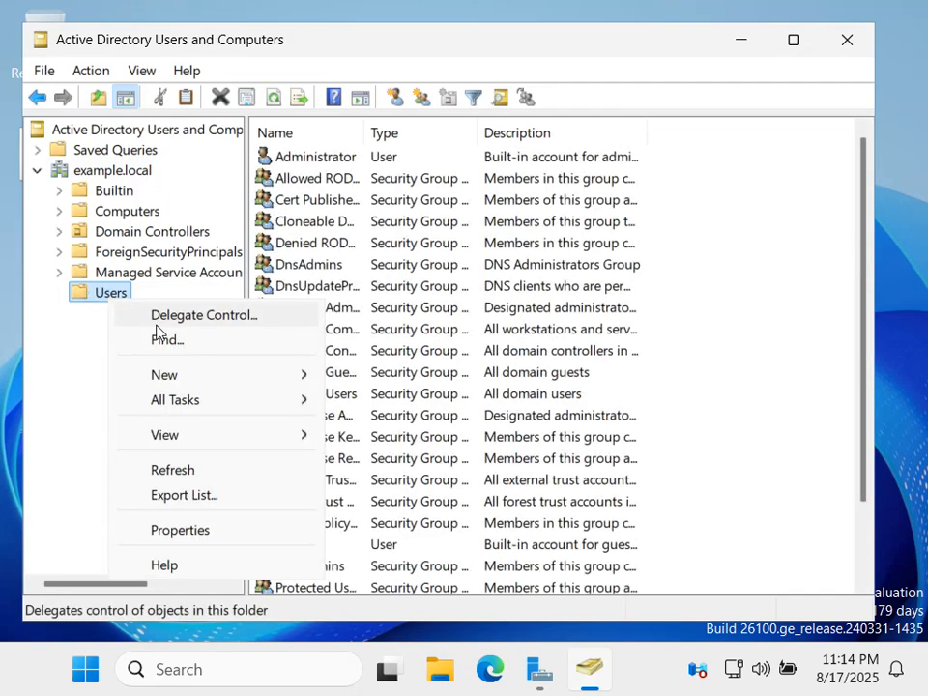
pyautogui.moveTo(184, 385)
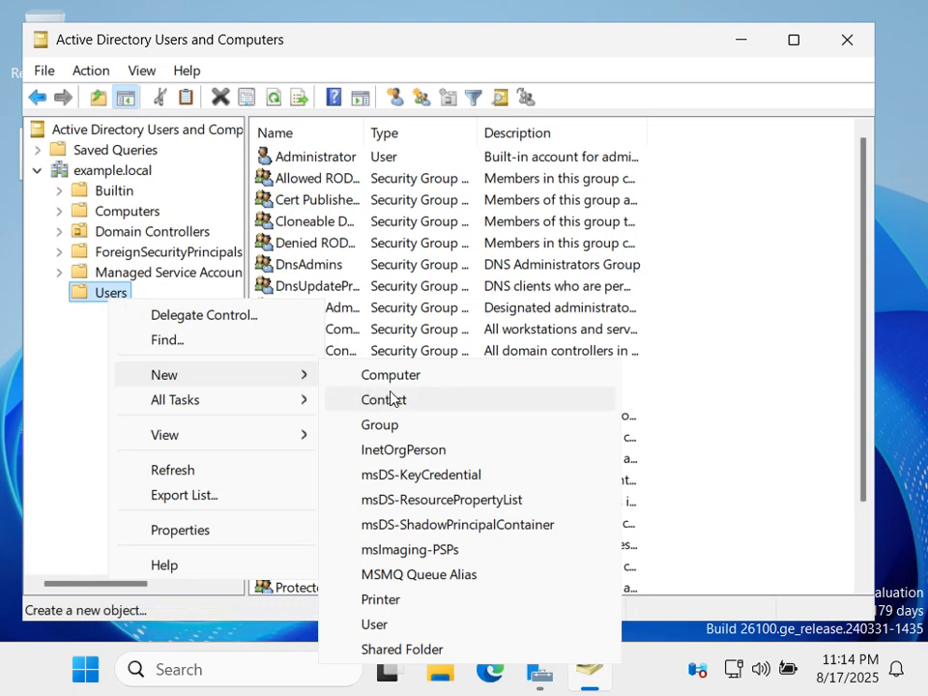
pyautogui.click(394, 632)
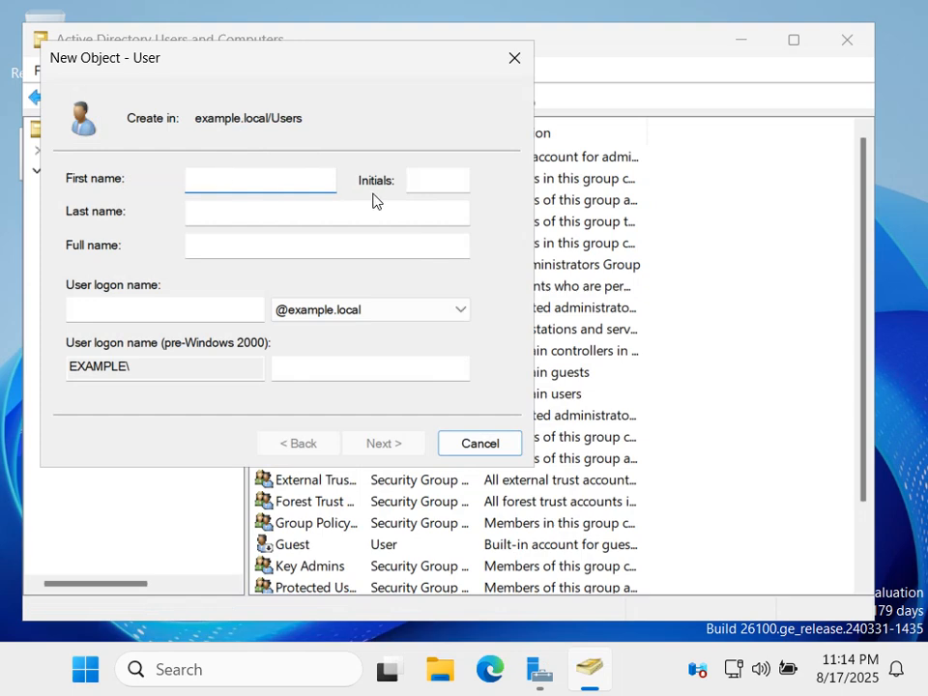
pyautogui.write('joh')
pyautogui.click(243, 202)
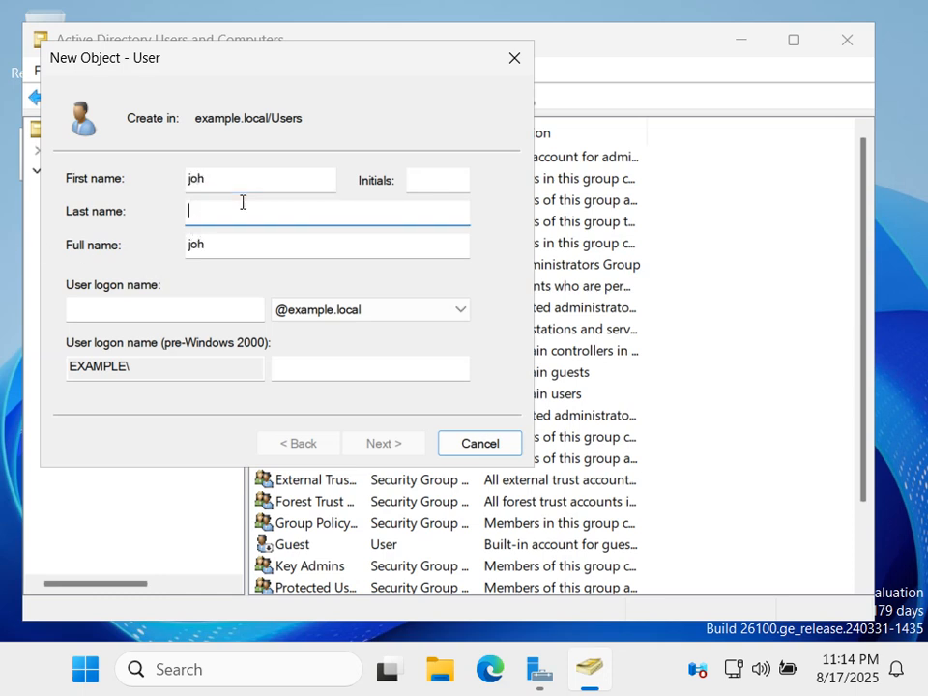
pyautogui.click(239, 178)
pyautogui.write('n')
pyautogui.click(234, 219)
pyautogui.write('doe')
pyautogui.click(293, 318)
pyautogui.click(293, 329)
pyautogui.click(201, 315)
pyautogui.write('jdoe')
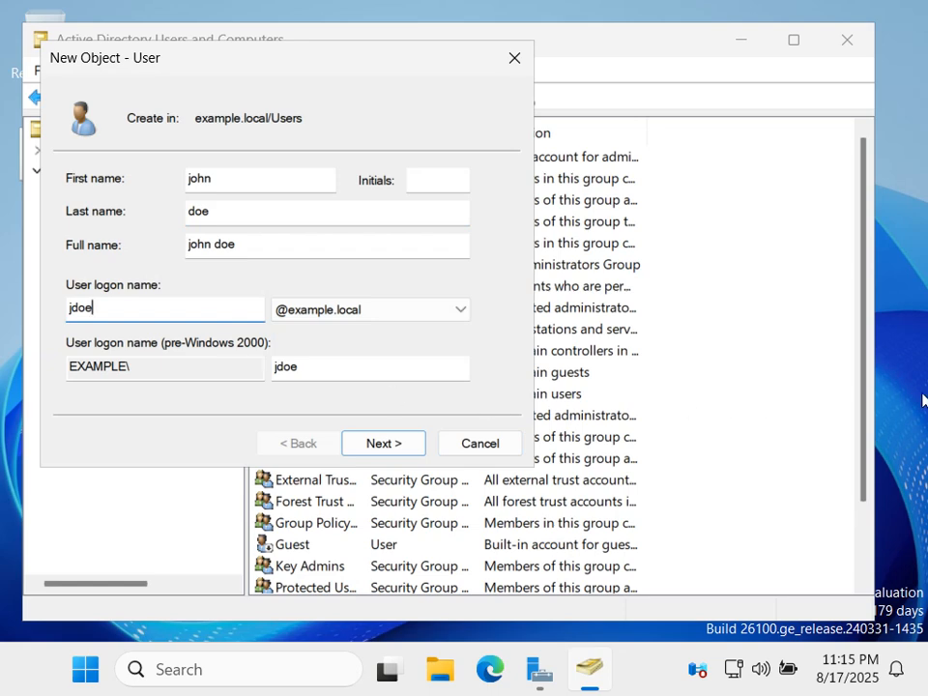
pyautogui.click(401, 360)
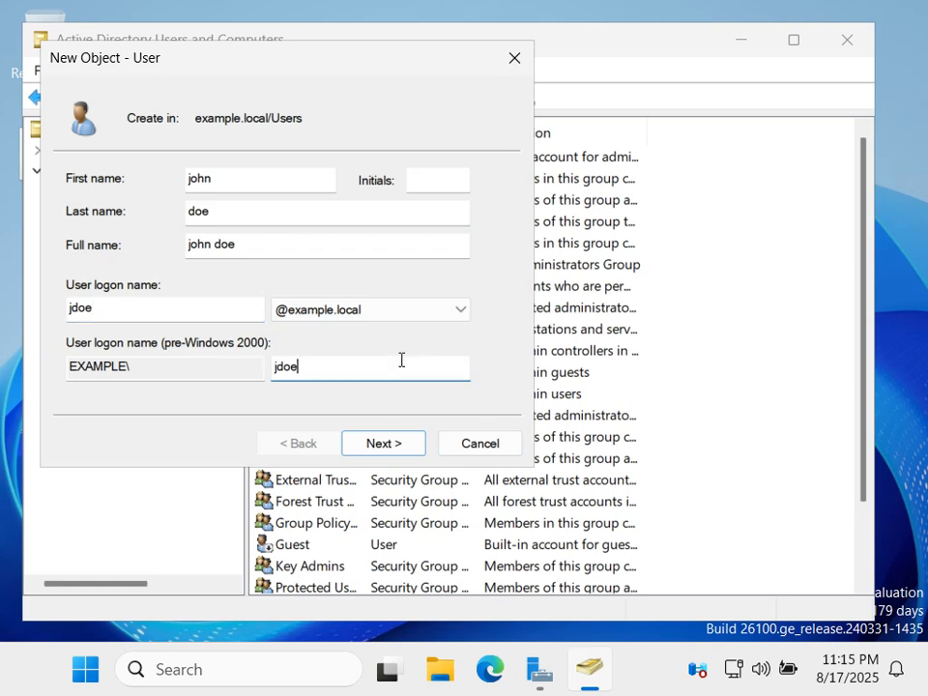
pyautogui.click(379, 441)
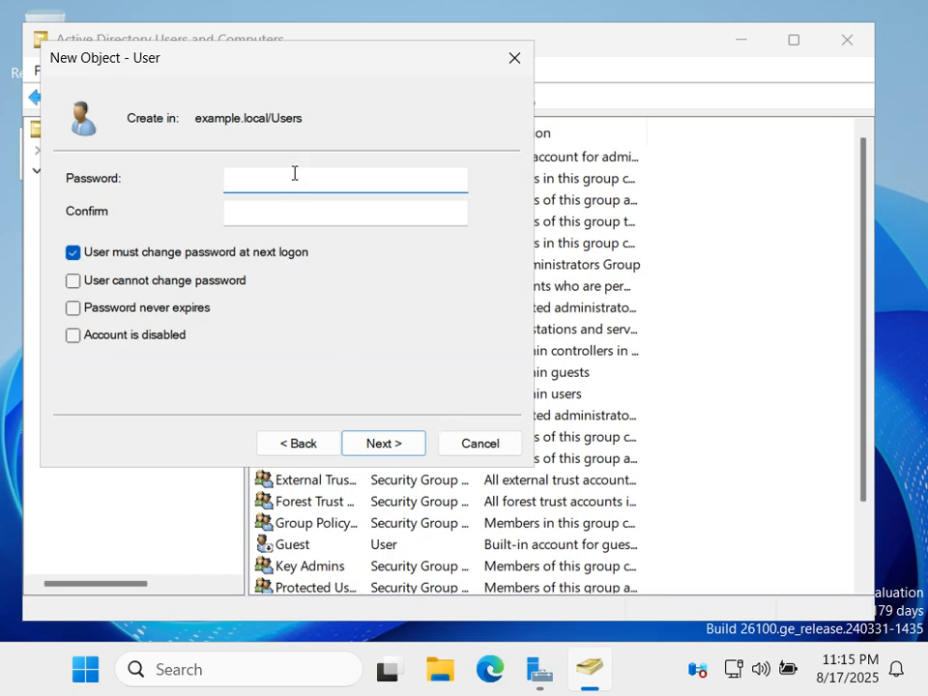
# Enter and confirm john doe's password, untick forced change at next logon, and finish creating the account.
pyautogui.write('aaaaaaaaaa')
pyautogui.click(393, 203)
pyautogui.write('aa')
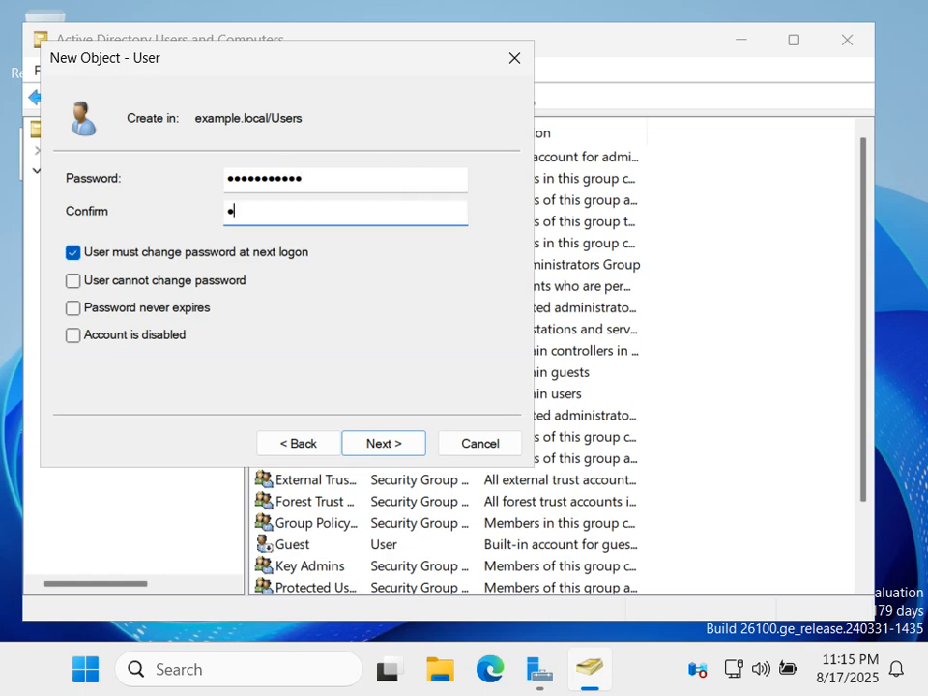
pyautogui.write('aaaaaaaaa')
pyautogui.click(69, 255)
pyautogui.click(394, 441)
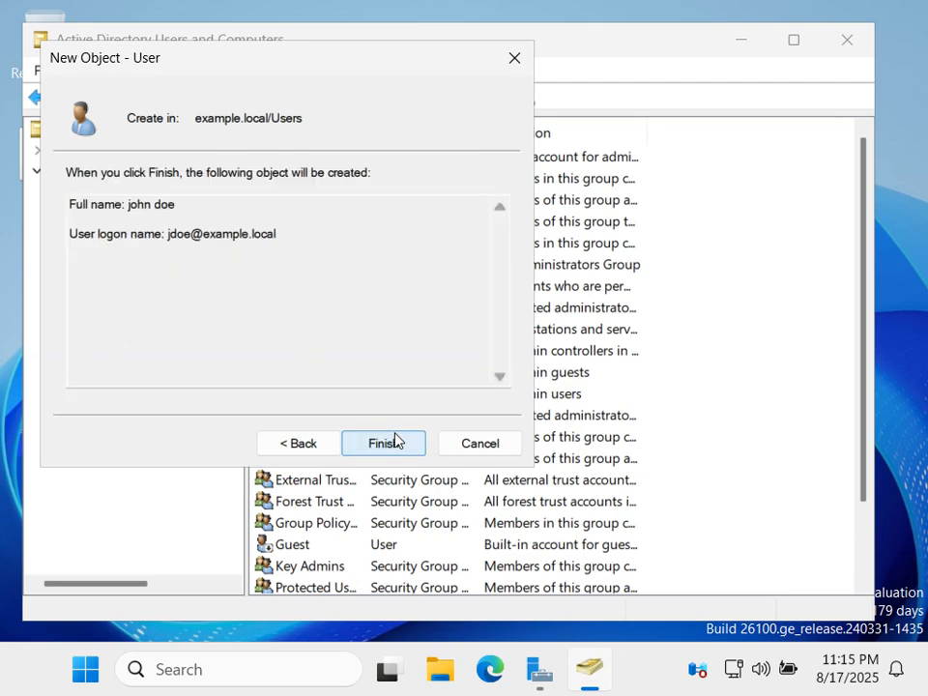
pyautogui.click(393, 445)
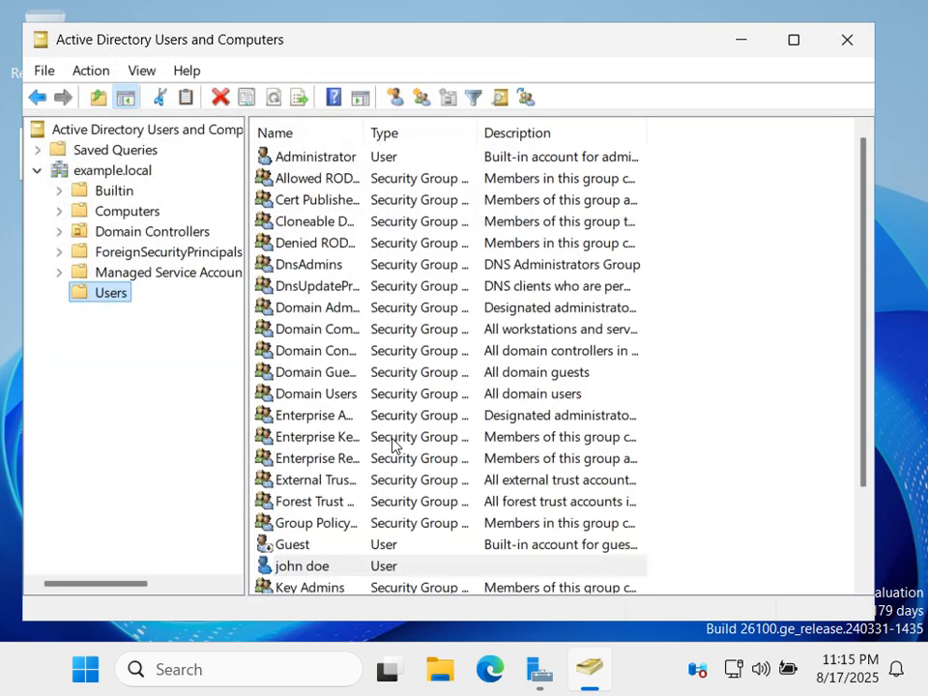
# Open john doe's properties and change the first name to 'John'.
pyautogui.scroll(-2, 354, 392)
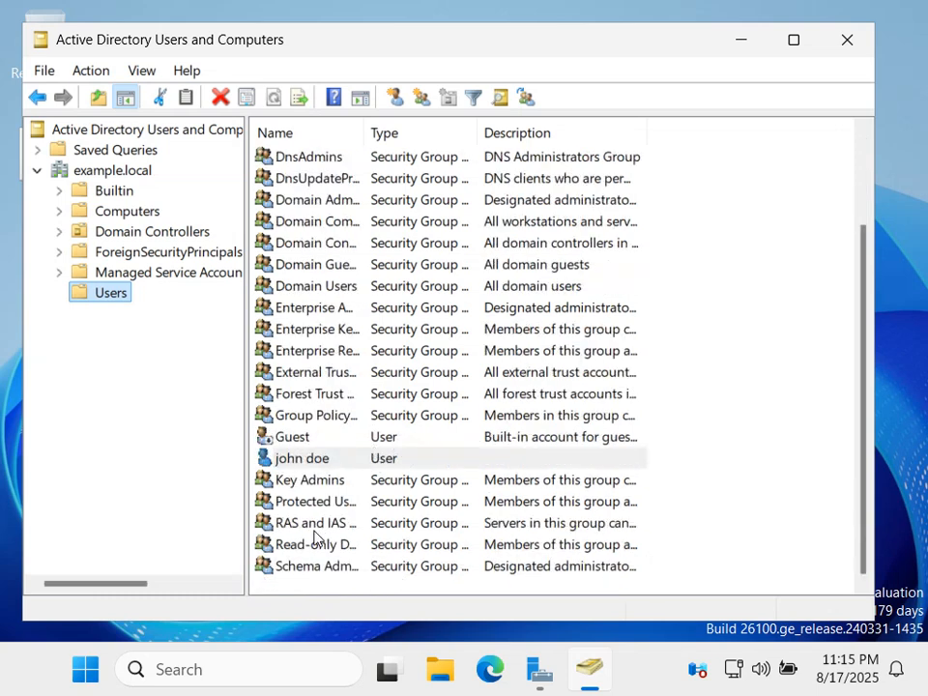
pyautogui.click(301, 460)
pyautogui.doubleClick(301, 460)
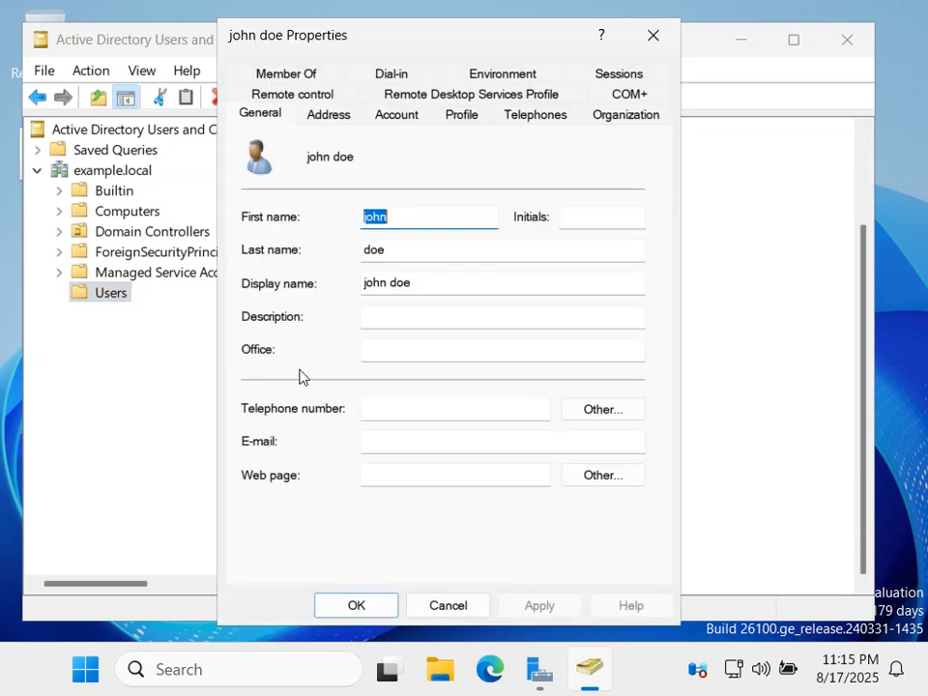
pyautogui.click(362, 217)
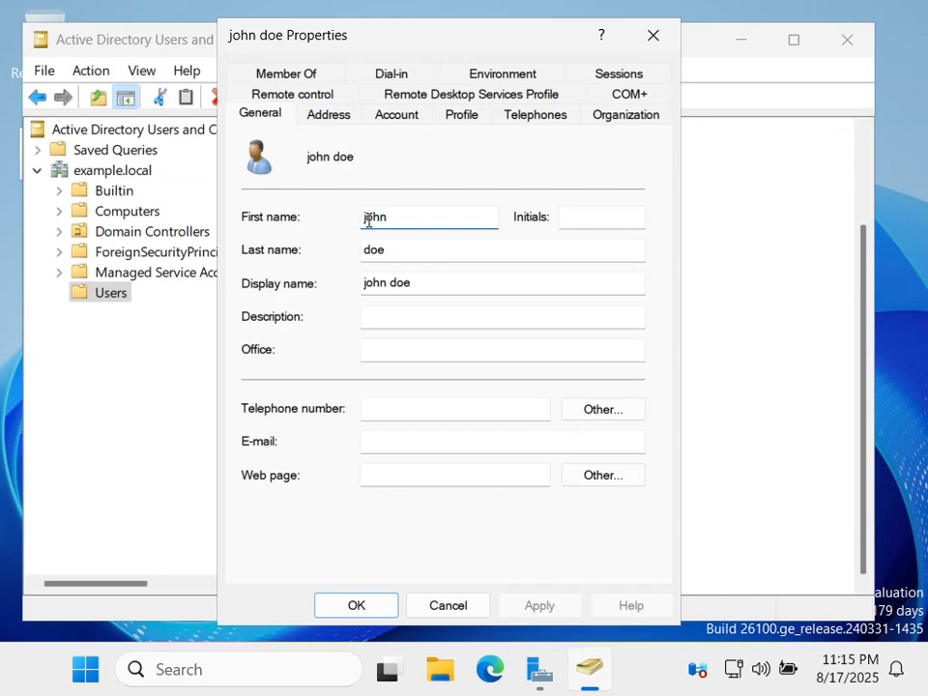
pyautogui.write('o')
pyautogui.press('BackSpace')
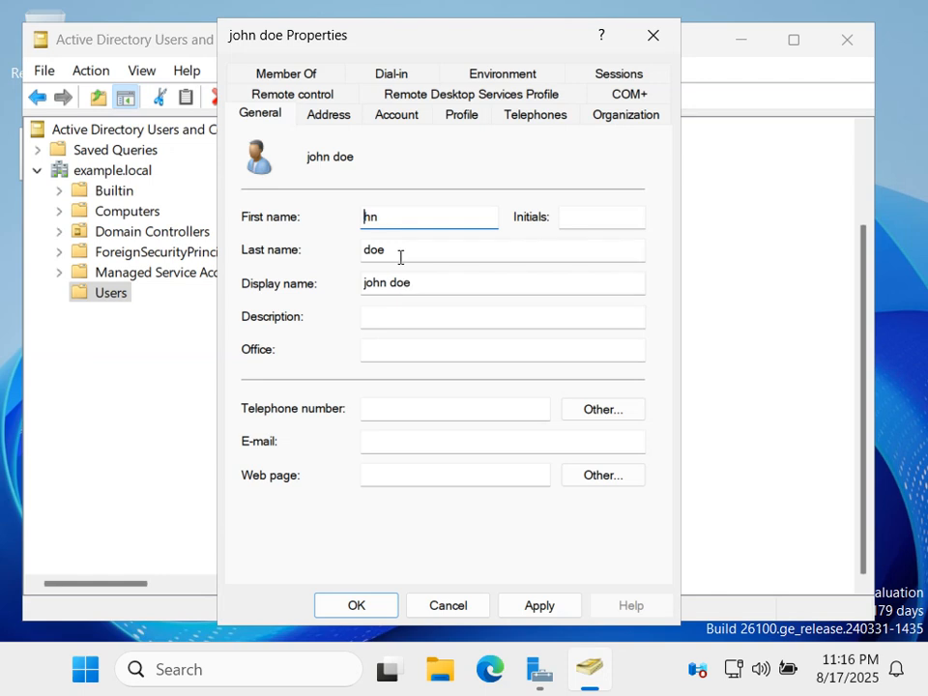
pyautogui.write('Joh')
pyautogui.moveTo(406, 222); pyautogui.dragTo(245, 215)
pyautogui.write('John')
# Retype the last name 'doe', check the display name, then apply and save the properties.
pyautogui.doubleClick(384, 252)
pyautogui.write('doe')
pyautogui.click(364, 282)
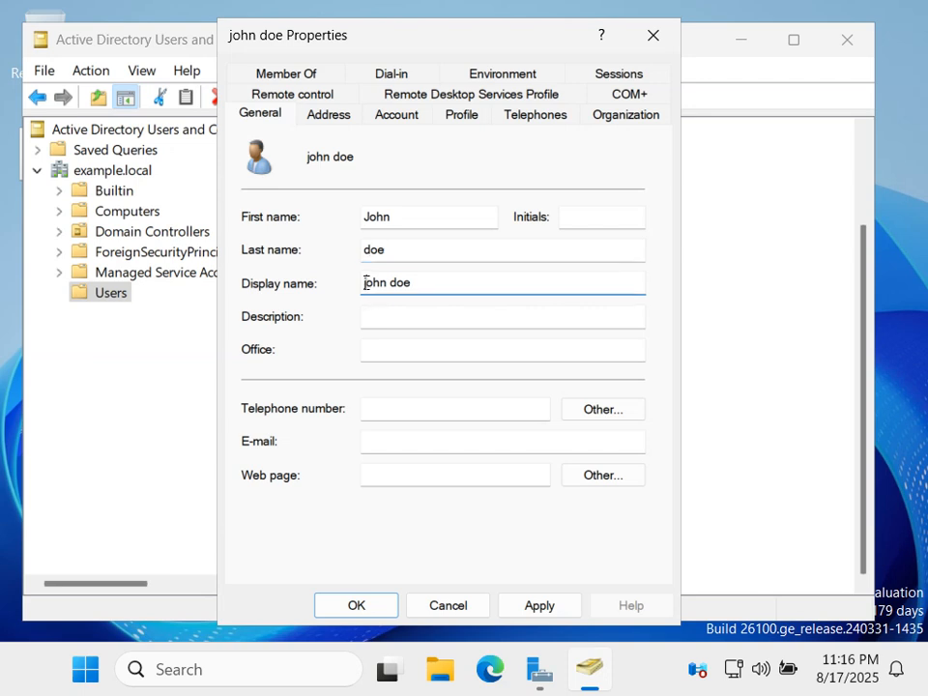
pyautogui.click(414, 285)
pyautogui.click(532, 617)
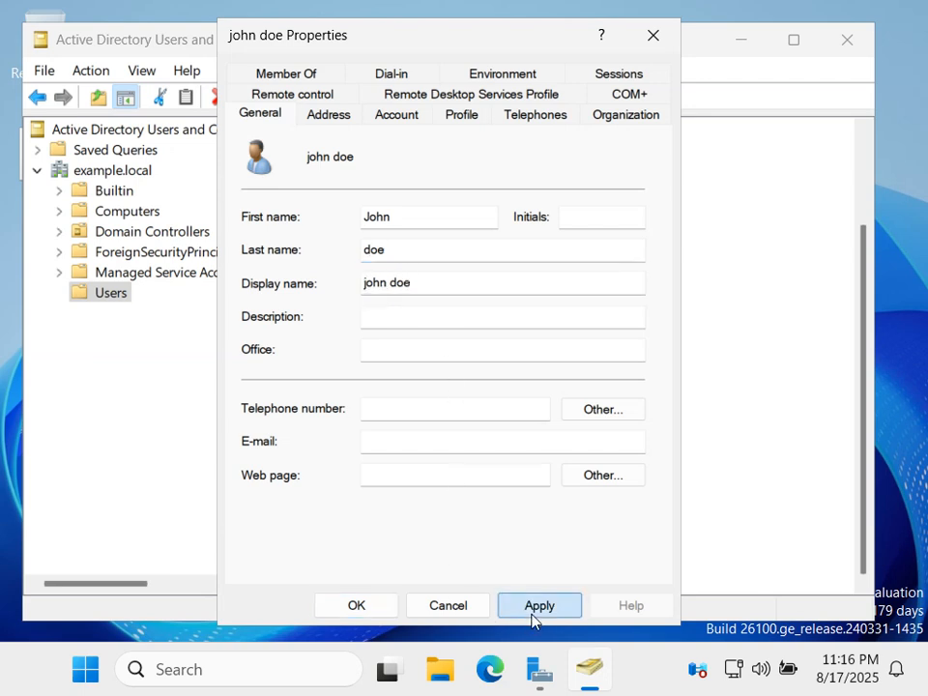
pyautogui.click(394, 607)
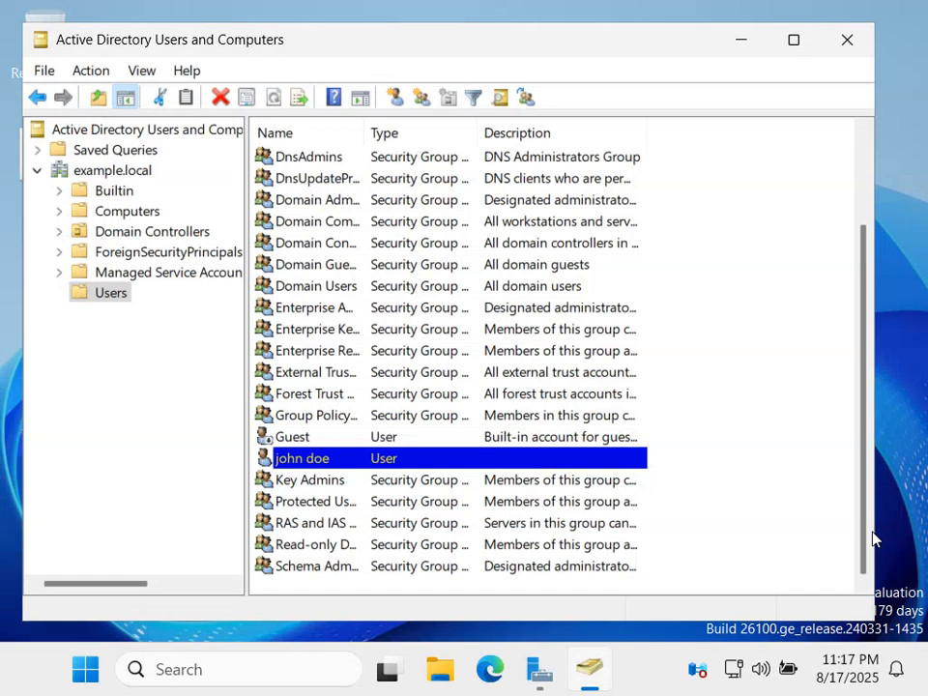
# Start a new user in Users with first name 'Jane' and last name 'Smith'.
pyautogui.rightClick(108, 303)
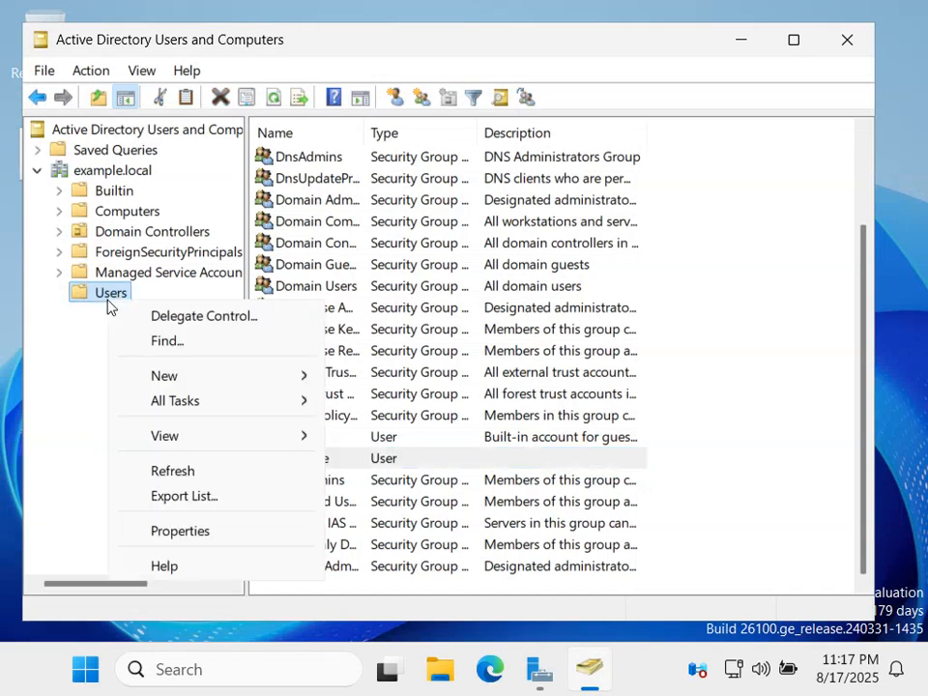
pyautogui.click(191, 379)
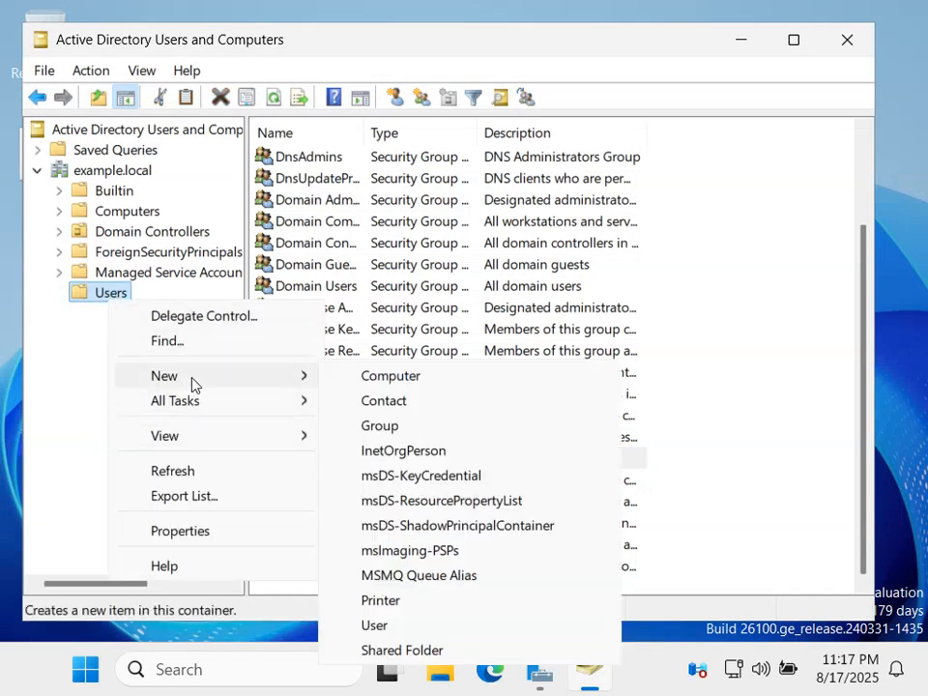
pyautogui.click(367, 626)
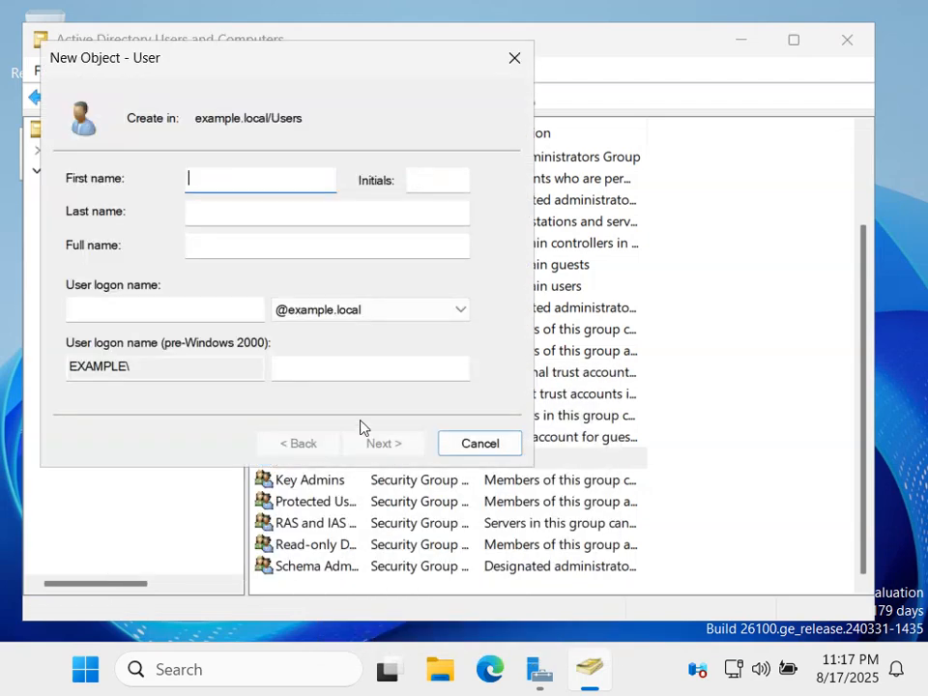
pyautogui.write('Jame')
pyautogui.press('BackSpace')
pyautogui.press('BackSpace')
pyautogui.write('ne')
pyautogui.press('Tab')
pyautogui.press('Tab')
pyautogui.write('Smith')
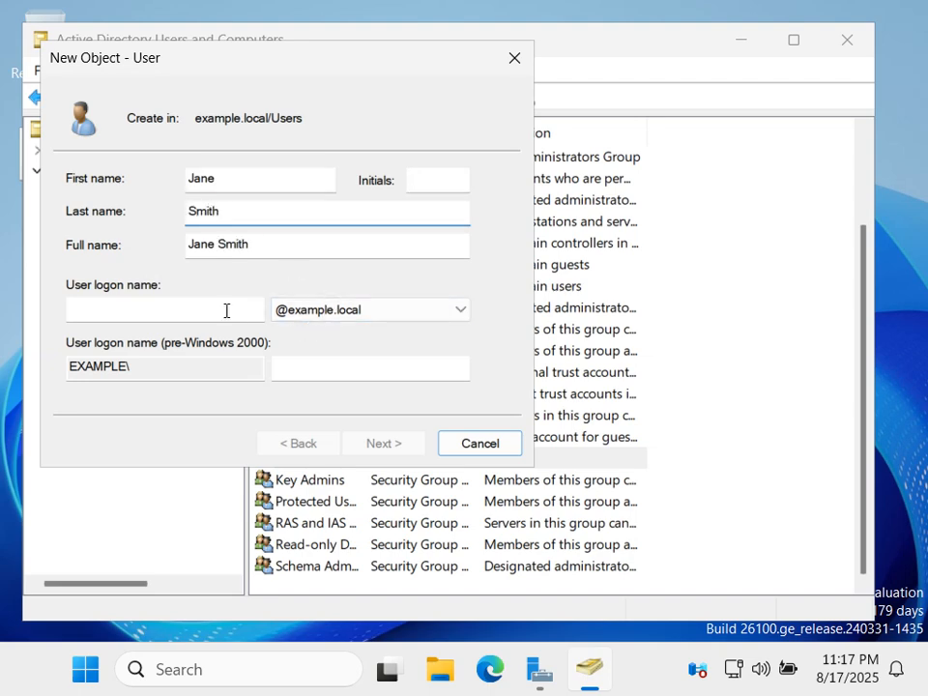
# Set the logon name jsmith and continue to the password step.
pyautogui.click(226, 310)
pyautogui.write('jsmith')
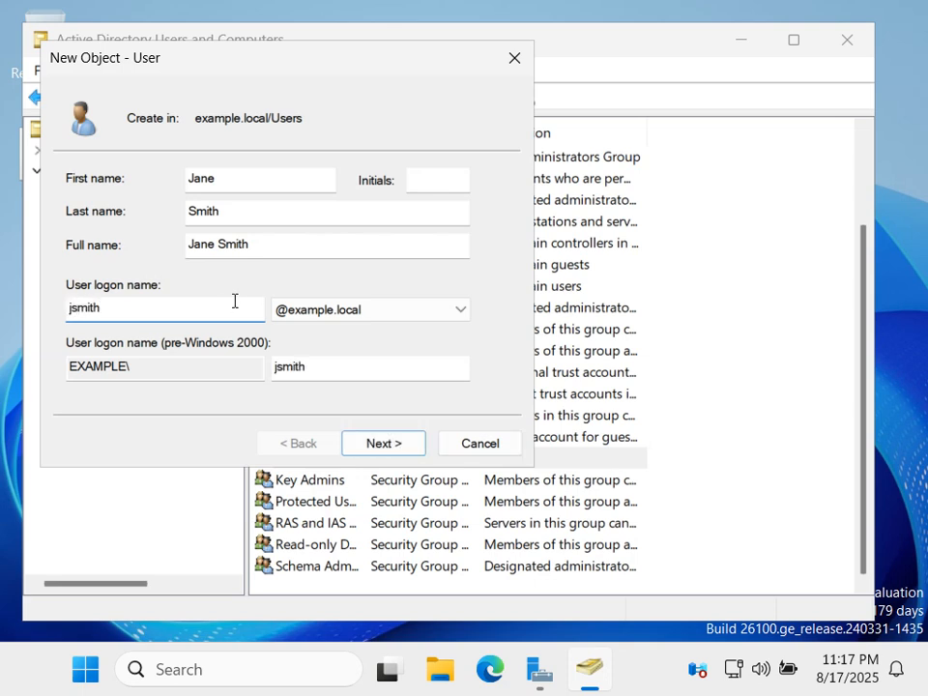
pyautogui.click(354, 373)
pyautogui.click(371, 447)
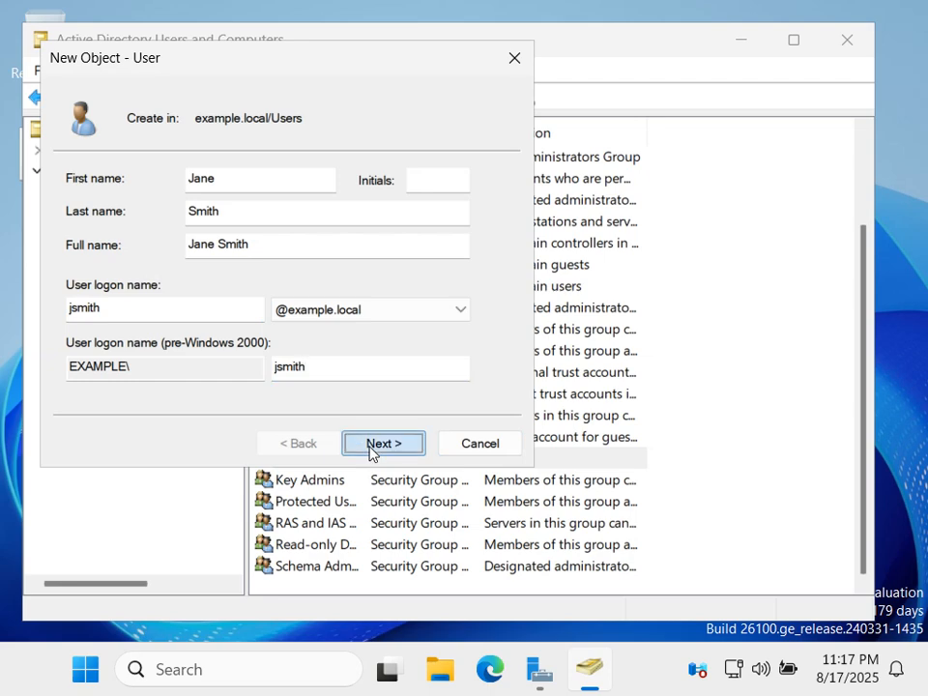
# Untick forced password change at next logon, enter a password, and dismiss the mismatch error.
pyautogui.click(72, 252)
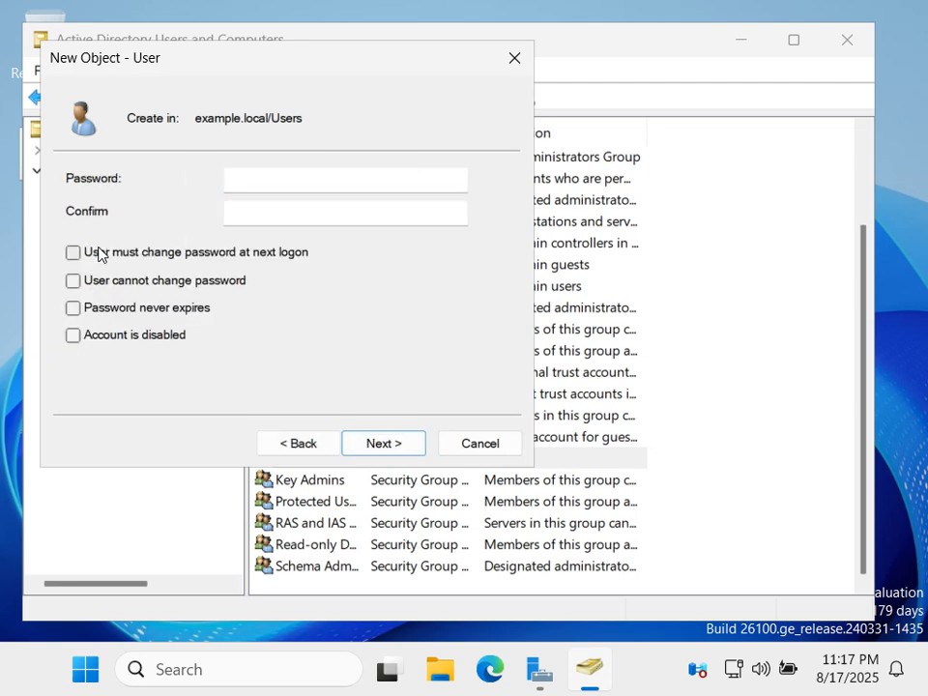
pyautogui.click(248, 175)
pyautogui.write('P@ssw0rd')
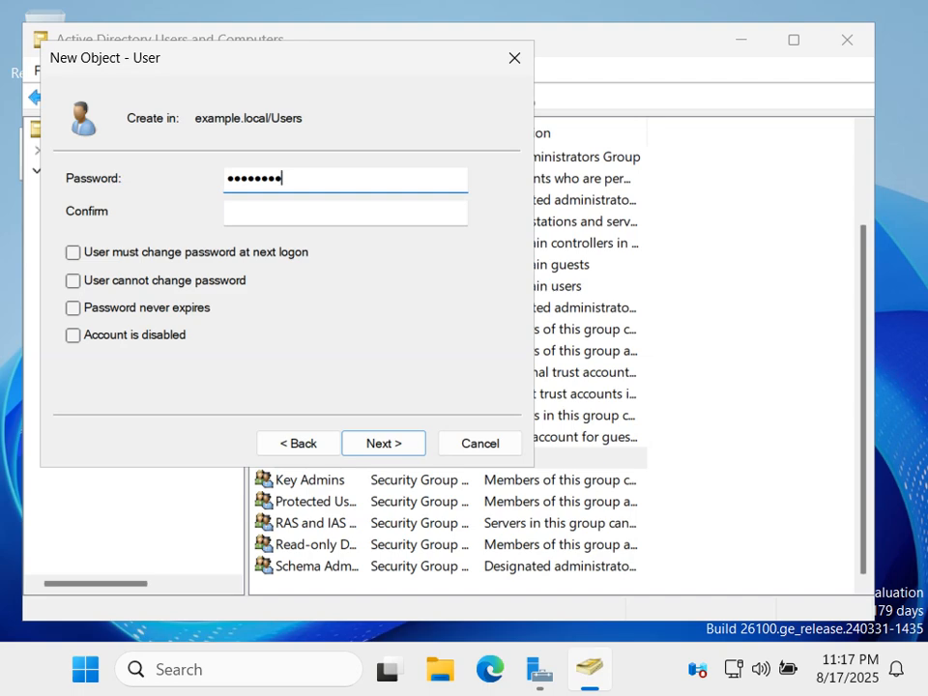
pyautogui.write('123')
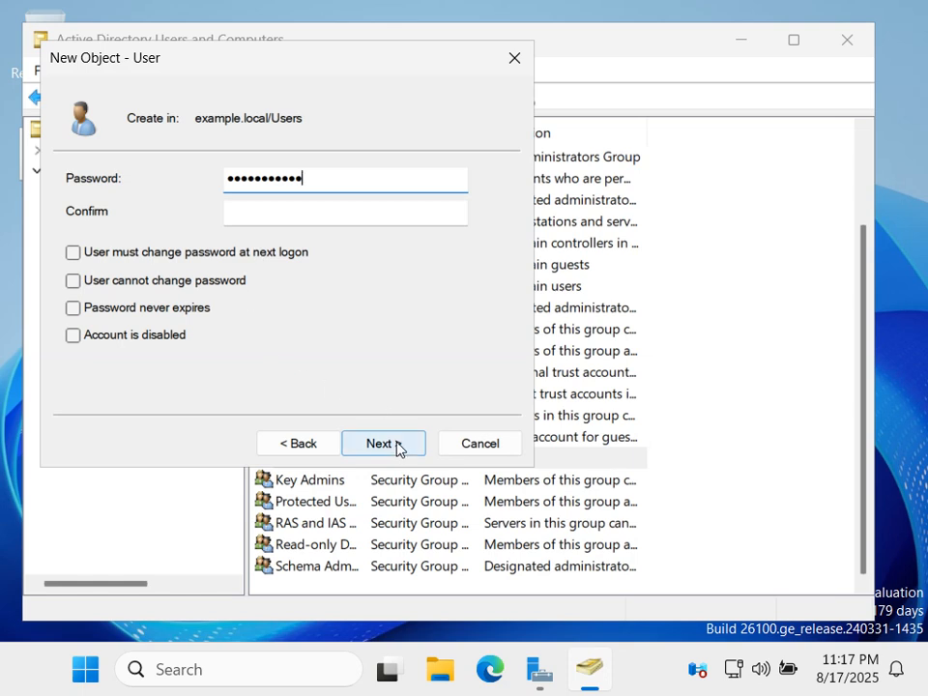
pyautogui.click(396, 445)
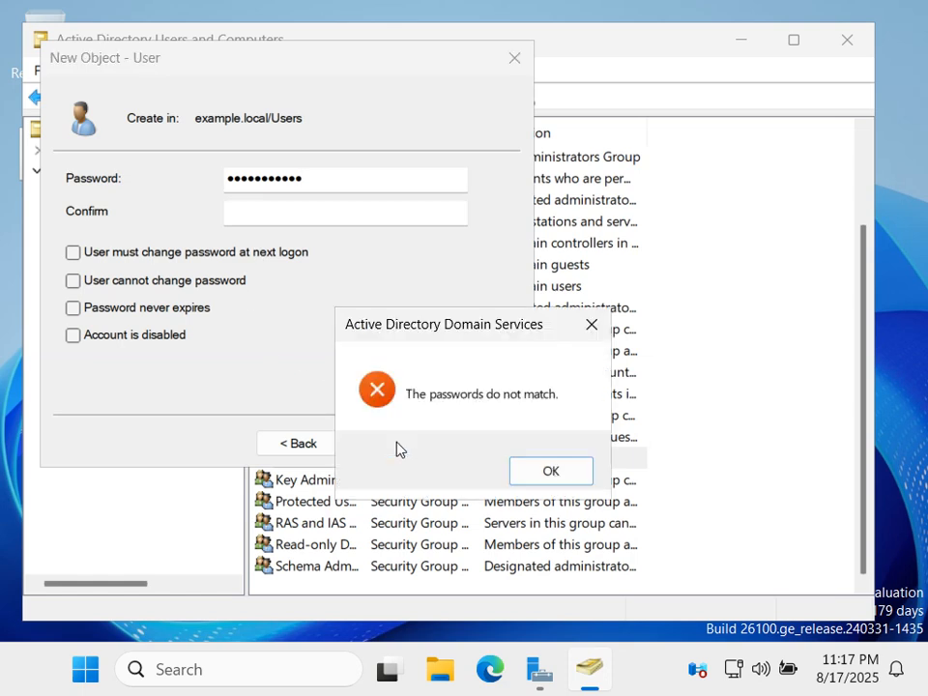
pyautogui.click(532, 471)
# Re-enter the matching password and confirmation, then finish creating Jane Smith.
pyautogui.write('P@ssw0rd')
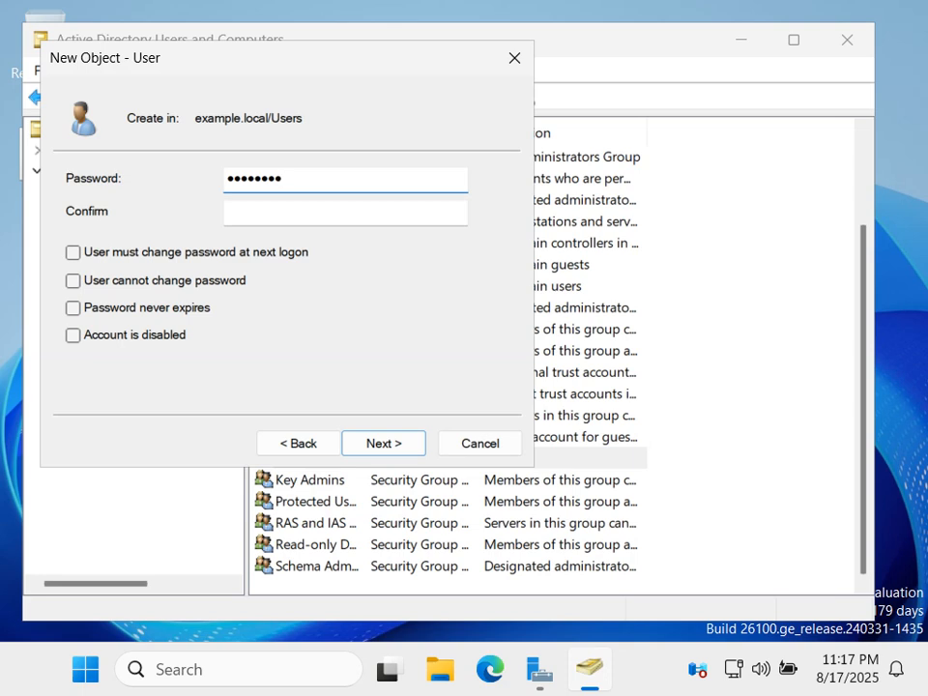
pyautogui.write('123')
pyautogui.click(401, 210)
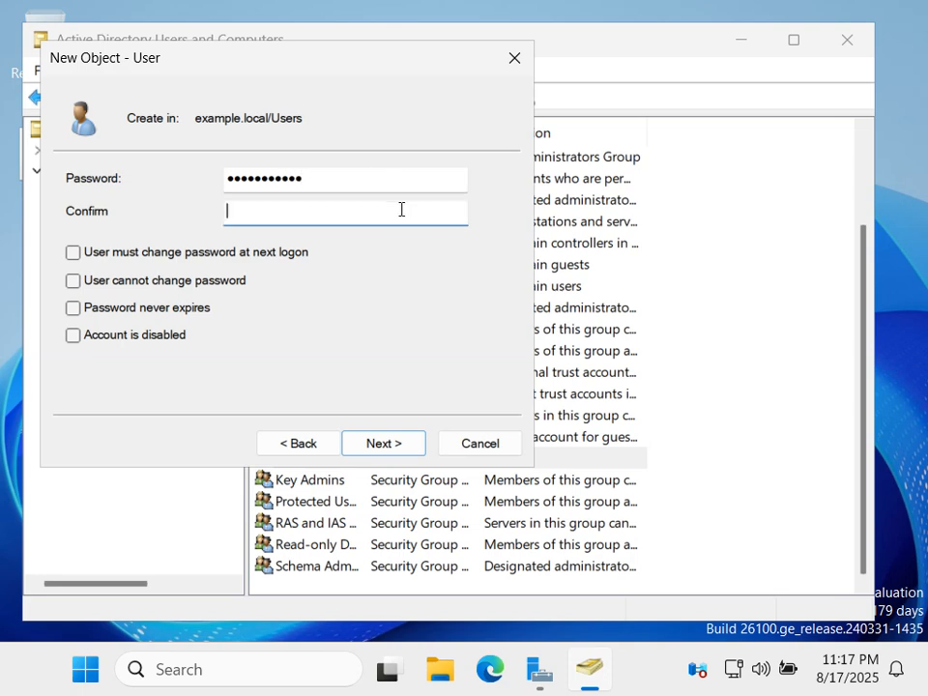
pyautogui.write('P@ssw0rd123')
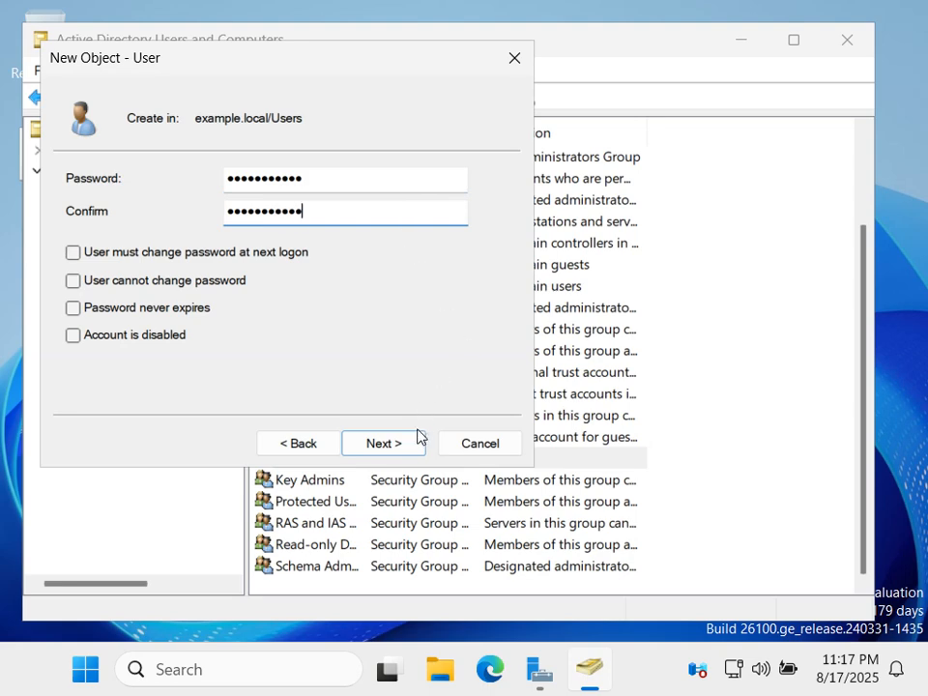
pyautogui.click(411, 443)
pyautogui.click(384, 444)
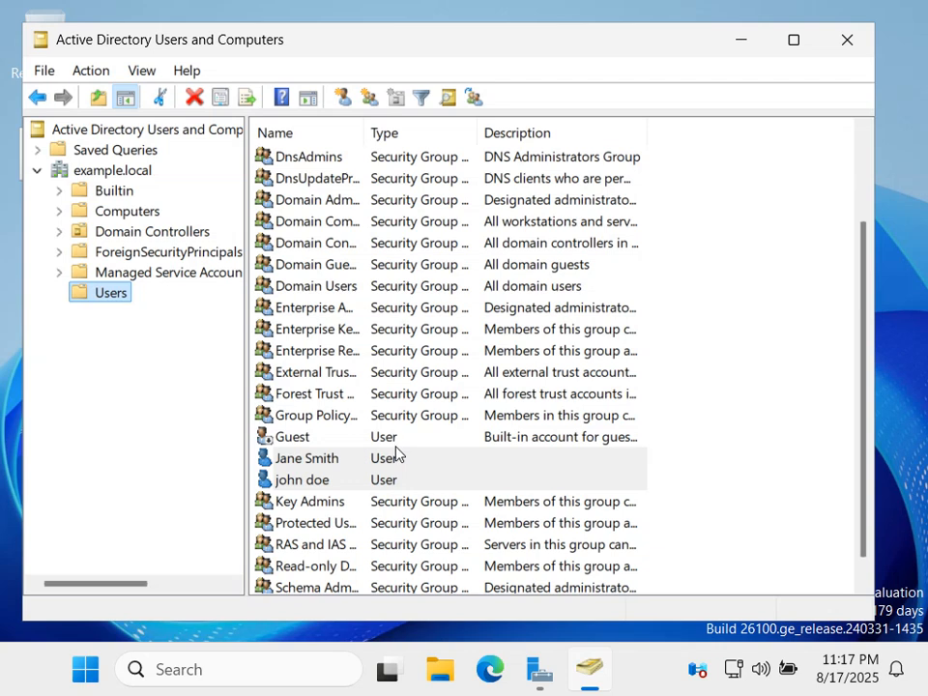
# Rename the john doe account, capitalising the first name to John.
pyautogui.click(298, 466)
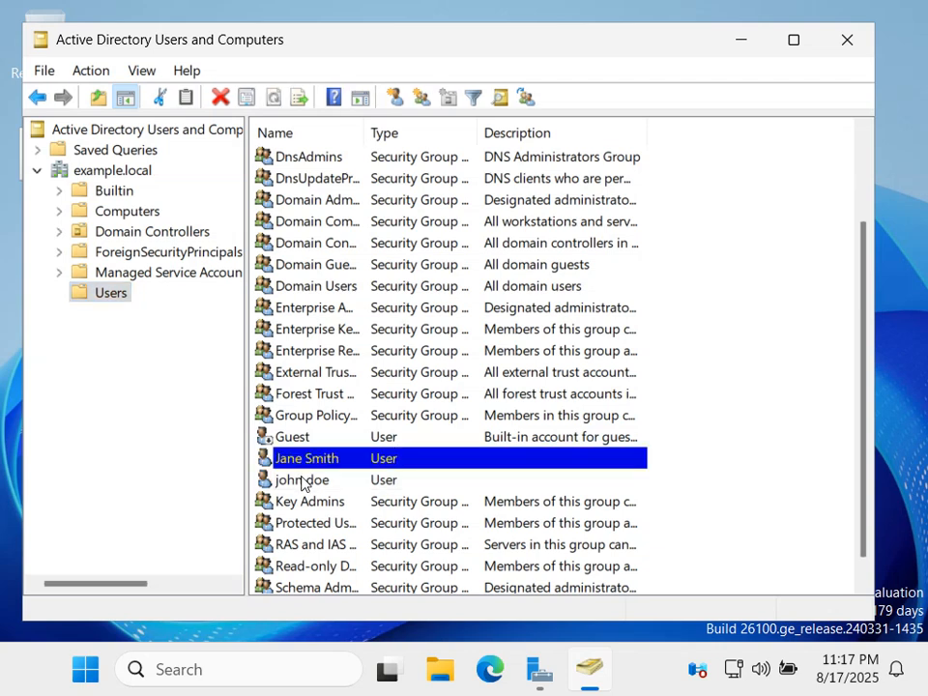
pyautogui.click(302, 480)
pyautogui.rightClick(301, 480)
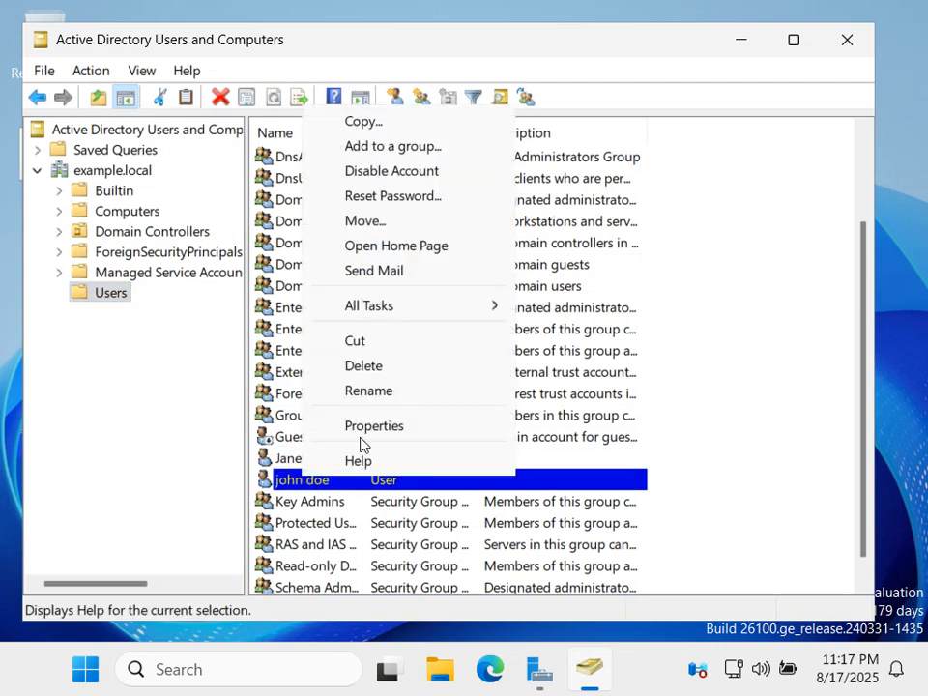
pyautogui.click(382, 391)
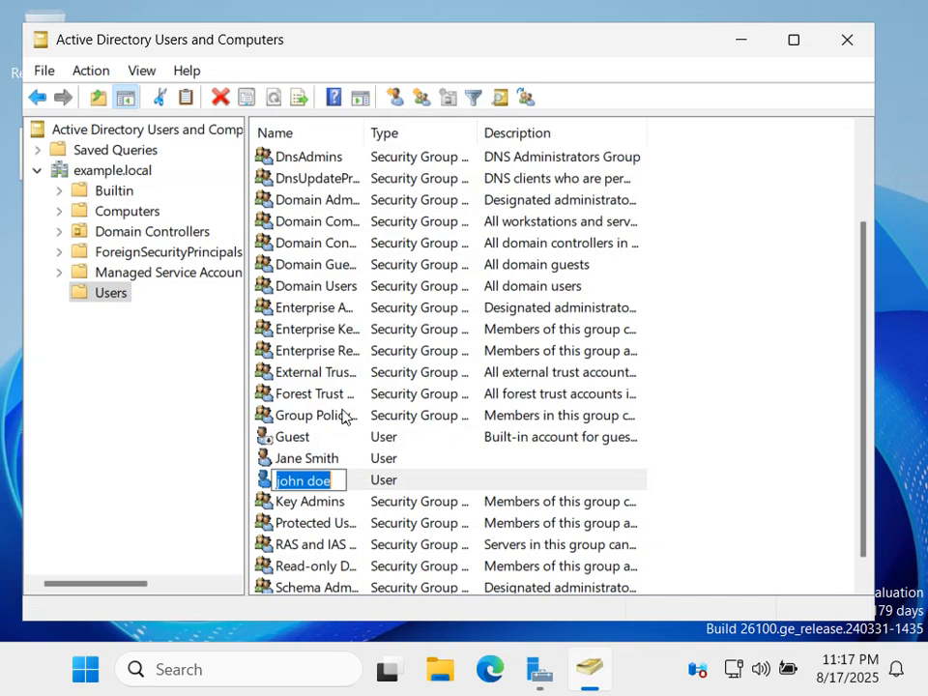
pyautogui.click(289, 479)
pyautogui.press('BackSpace')
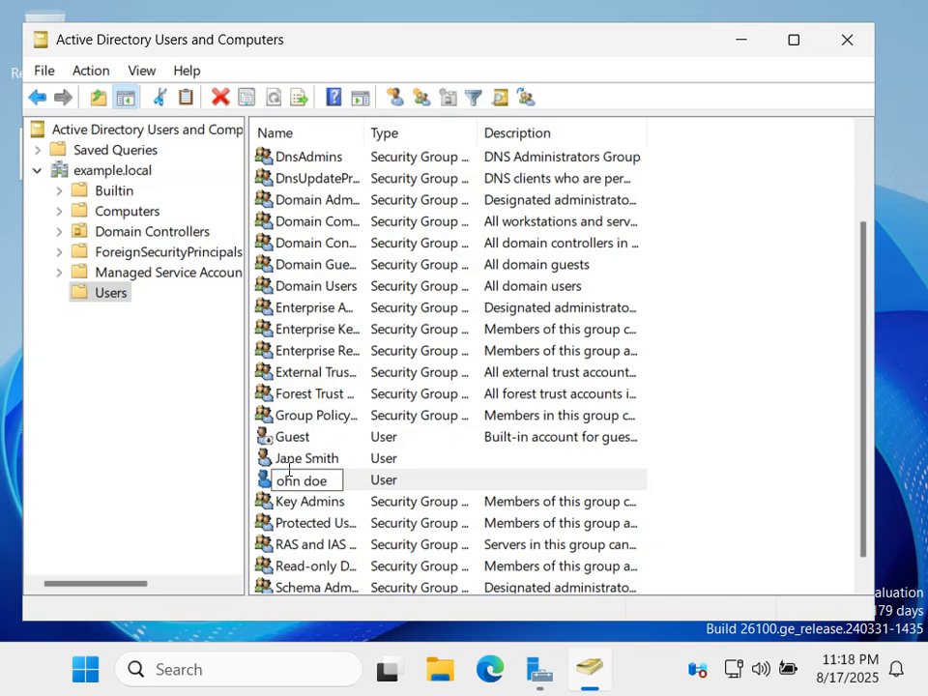
pyautogui.write('J')
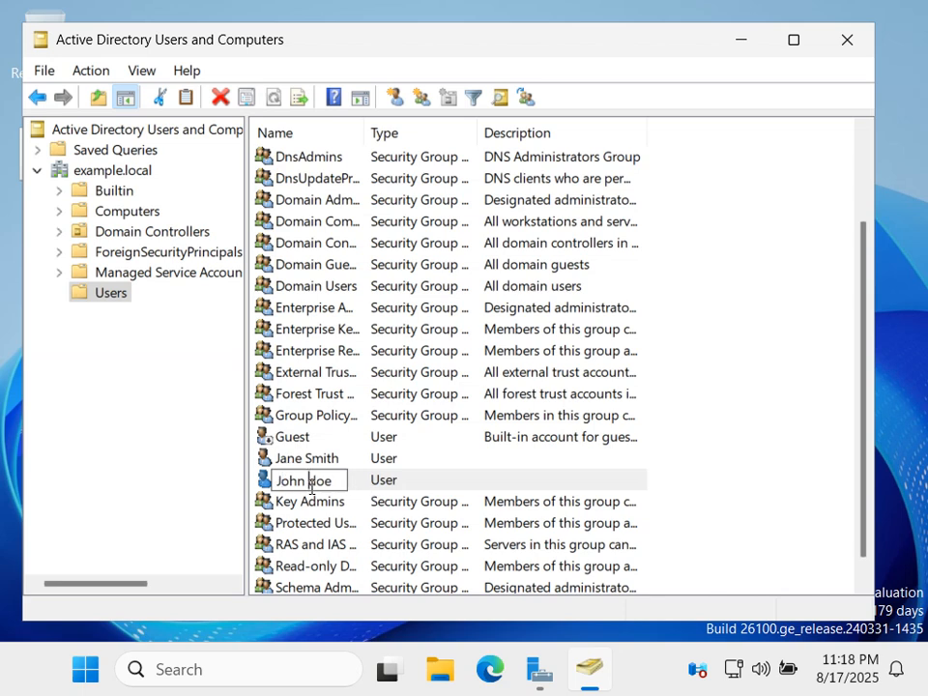
# Capitalise the surname to Doe, confirm the John Doe rename, and maximize the window.
pyautogui.press('BackSpace')
pyautogui.write('D')
pyautogui.press('Return')
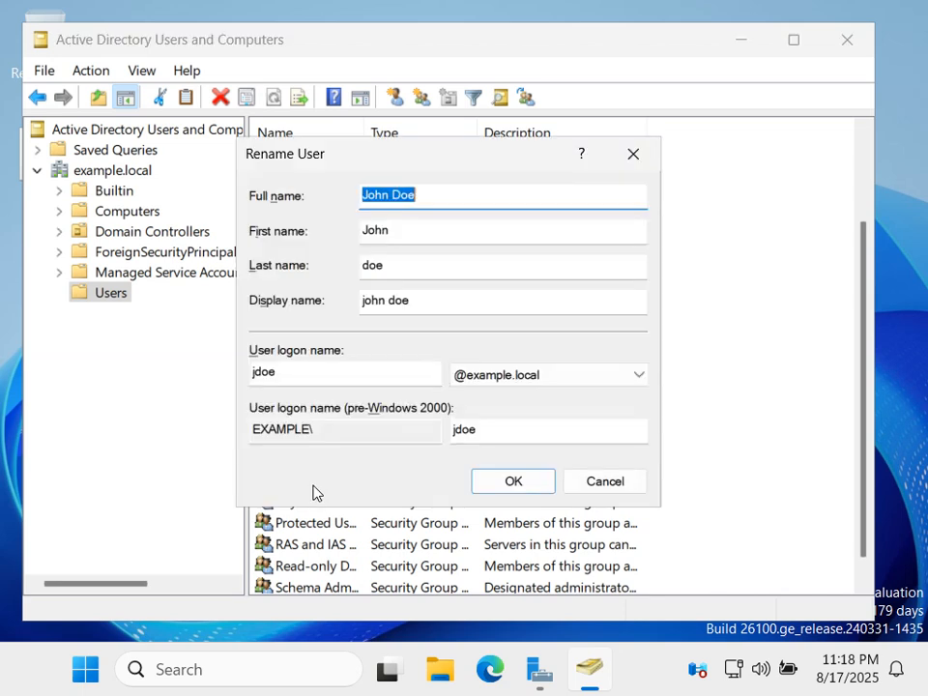
pyautogui.click(504, 481)
pyautogui.click(323, 460)
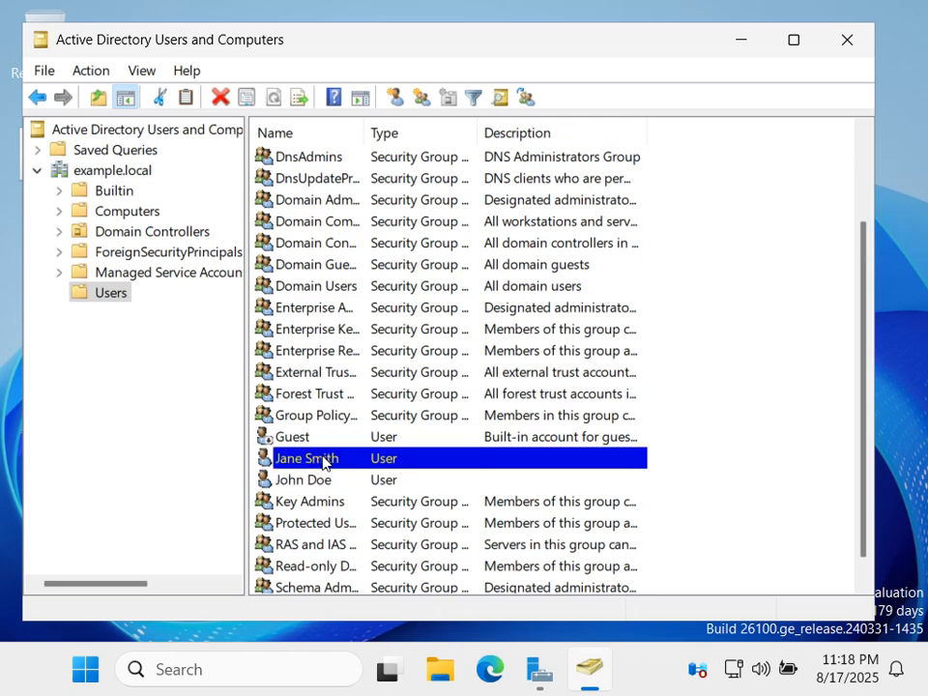
pyautogui.click(793, 40)
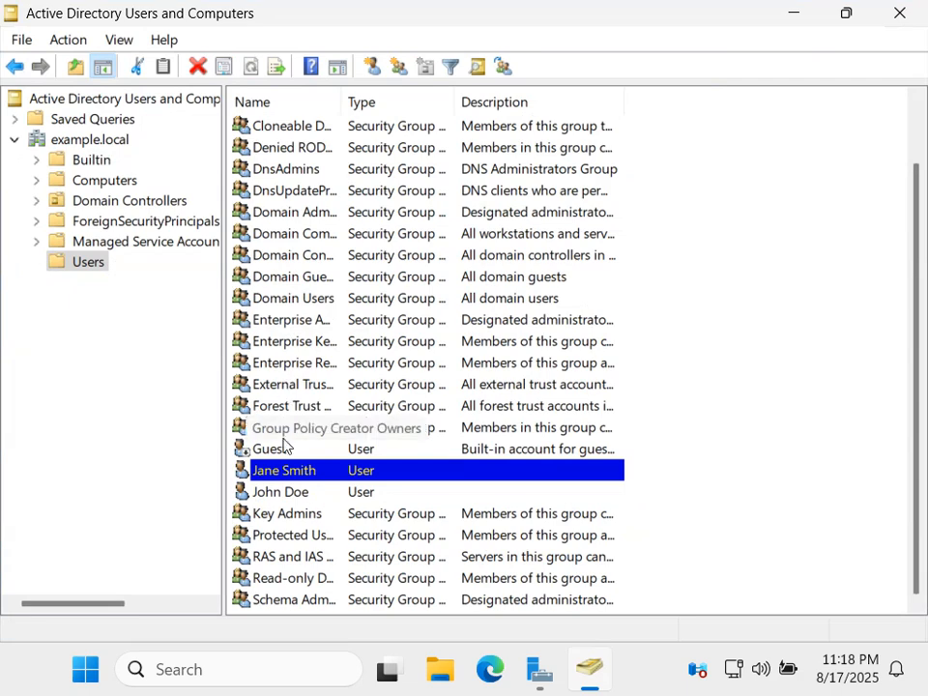
pyautogui.scroll(1, 285, 522)
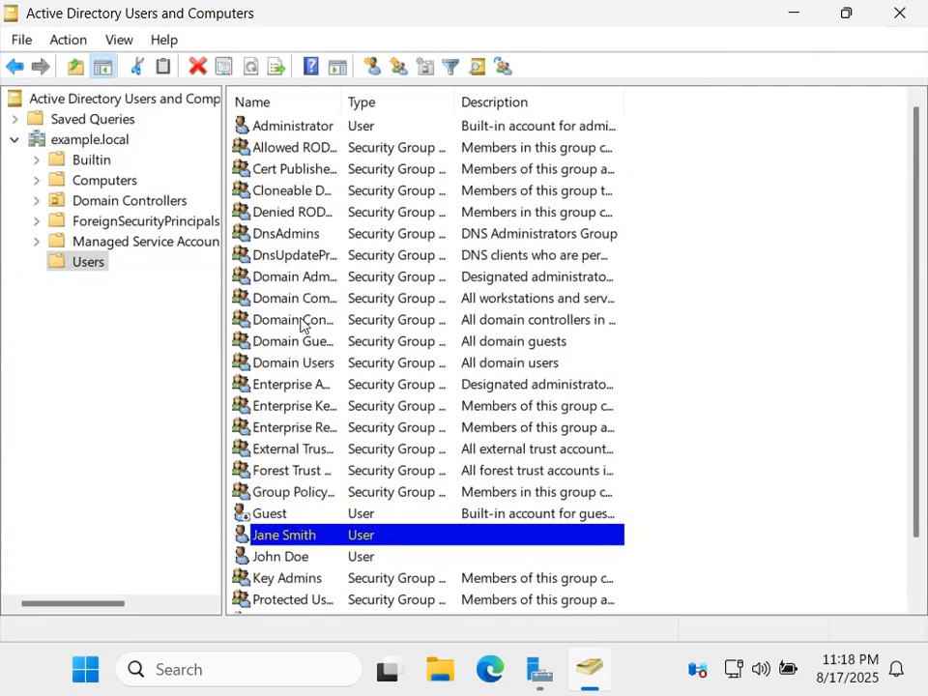
pyautogui.click(287, 238)
pyautogui.doubleClick(287, 238)
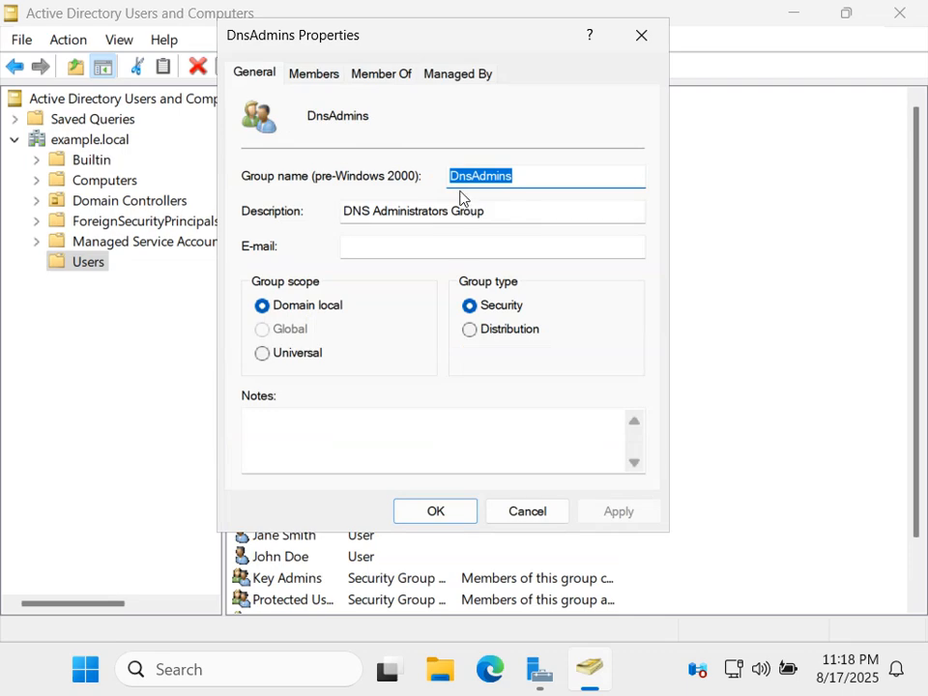
pyautogui.click(323, 75)
pyautogui.click(398, 76)
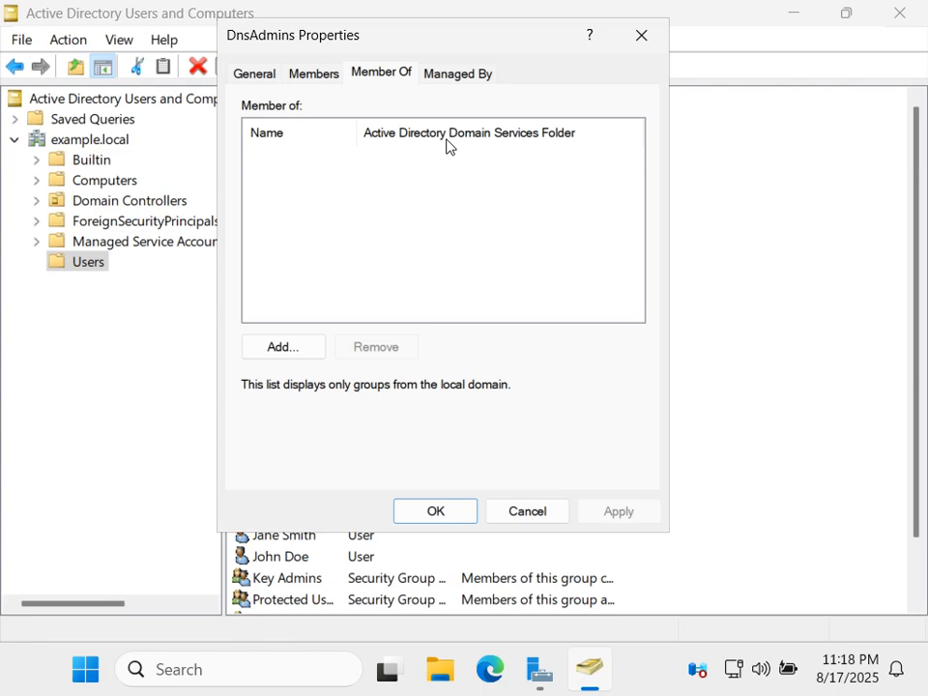
pyautogui.click(523, 508)
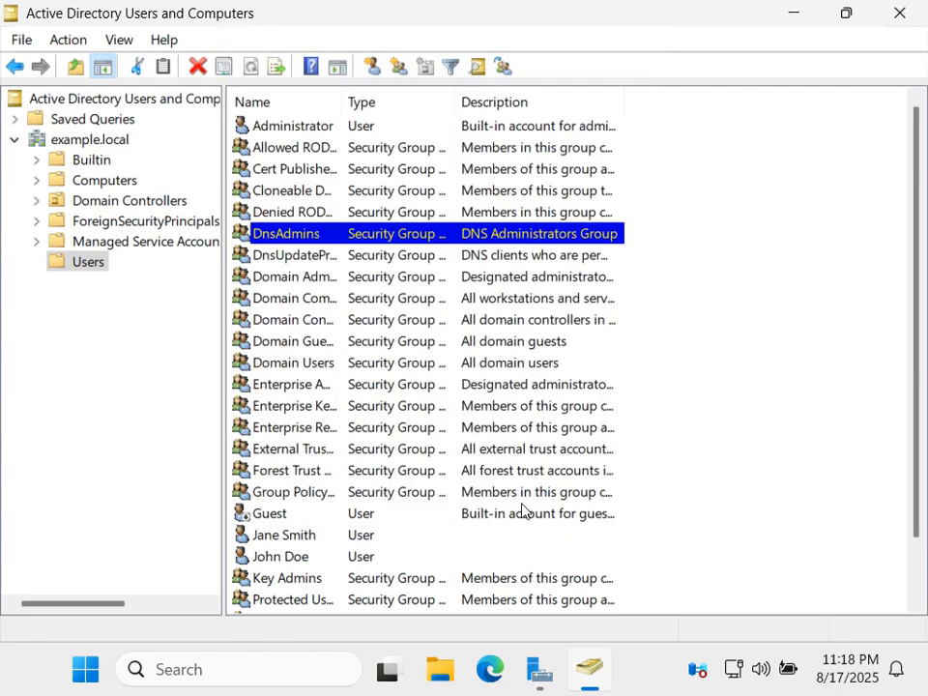
pyautogui.click(283, 556)
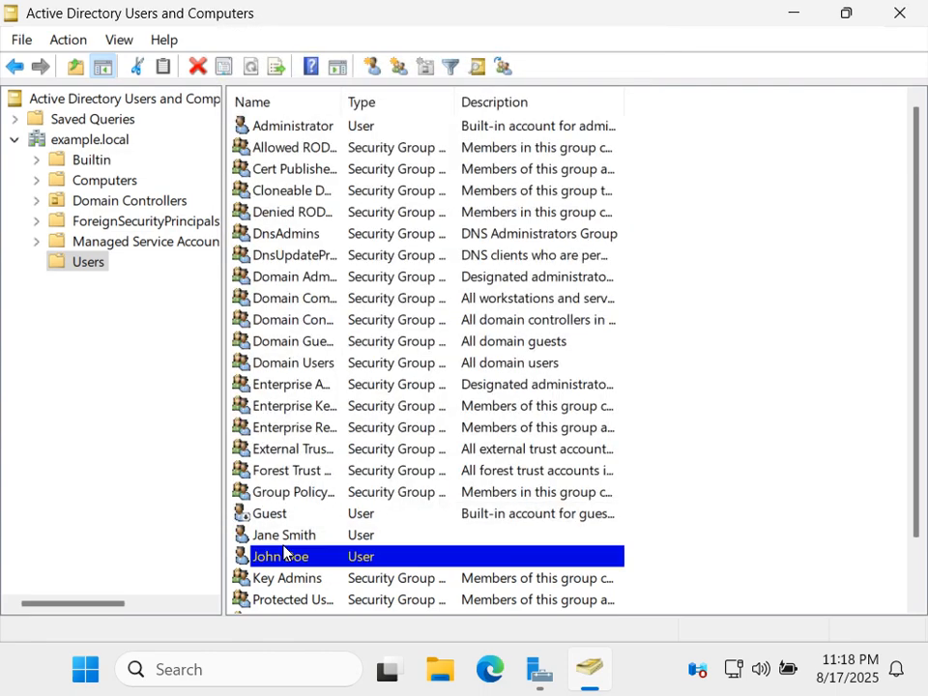
pyautogui.click(287, 537)
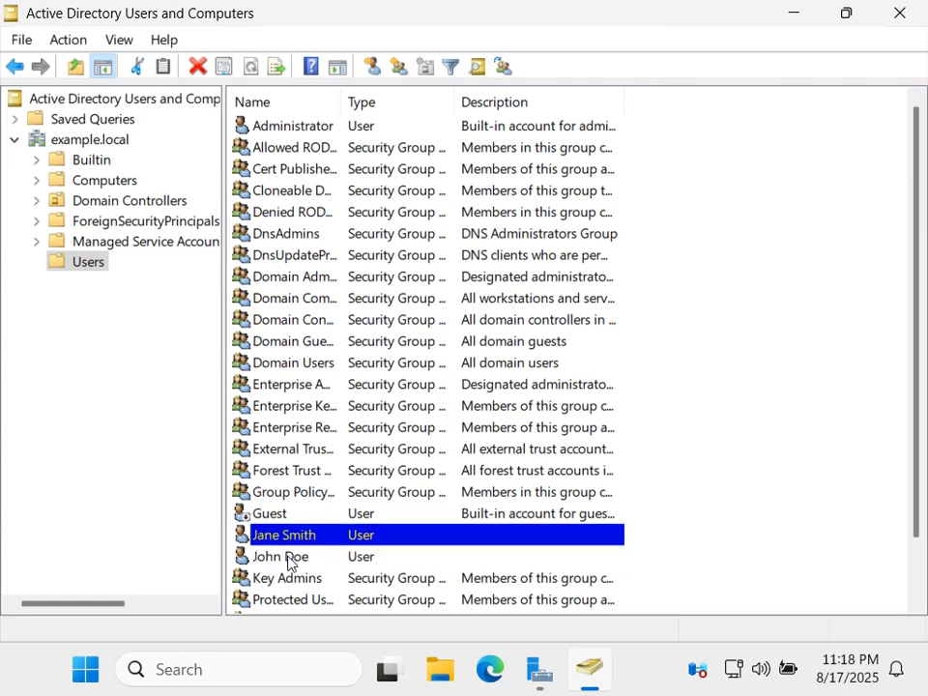
pyautogui.click(290, 558)
pyautogui.moveTo(884, 663)
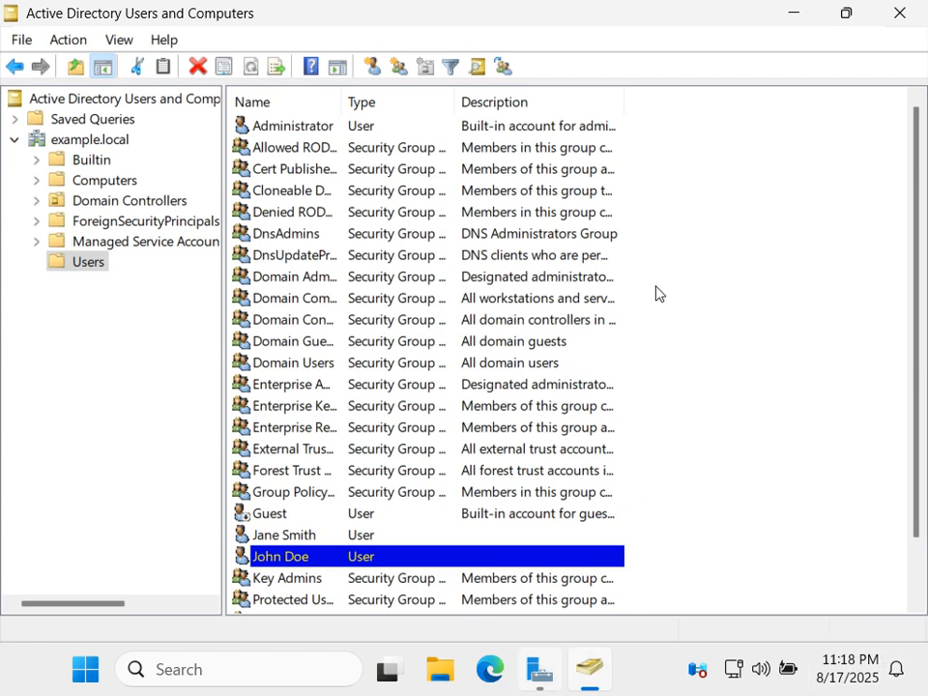
pyautogui.rightClick(94, 269)
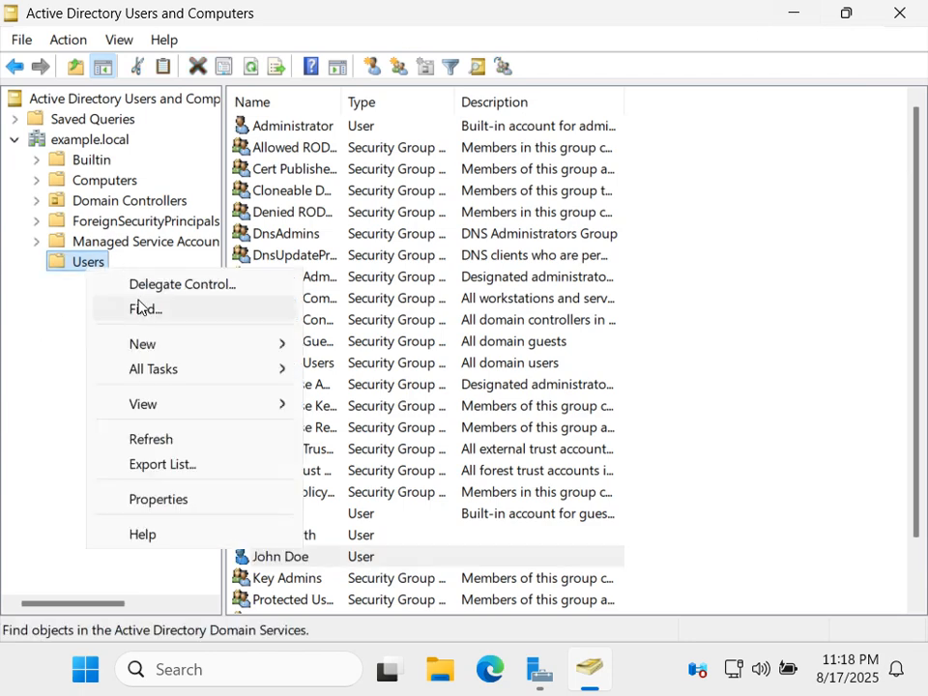
pyautogui.click(139, 307)
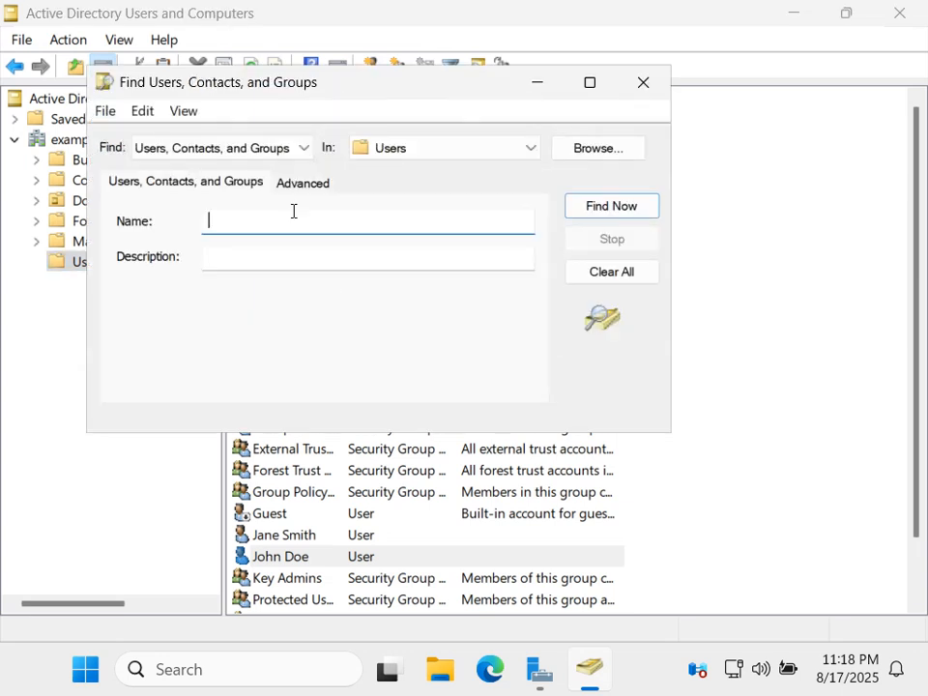
pyautogui.write('John')
pyautogui.press('Return')
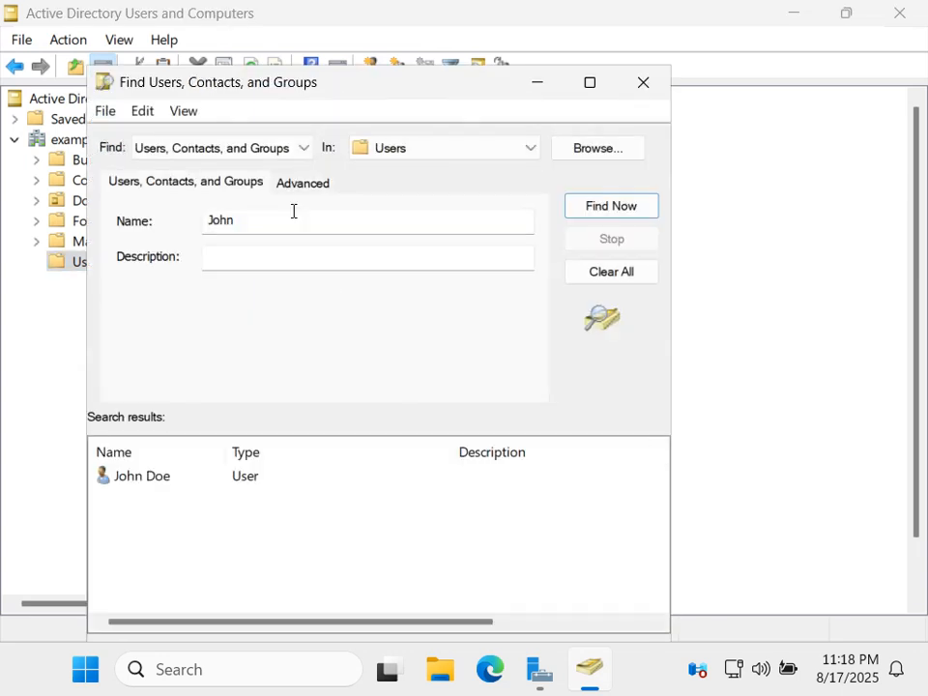
pyautogui.click(257, 223)
pyautogui.doubleClick(257, 223)
pyautogui.write('Jane')
pyautogui.press('Return')
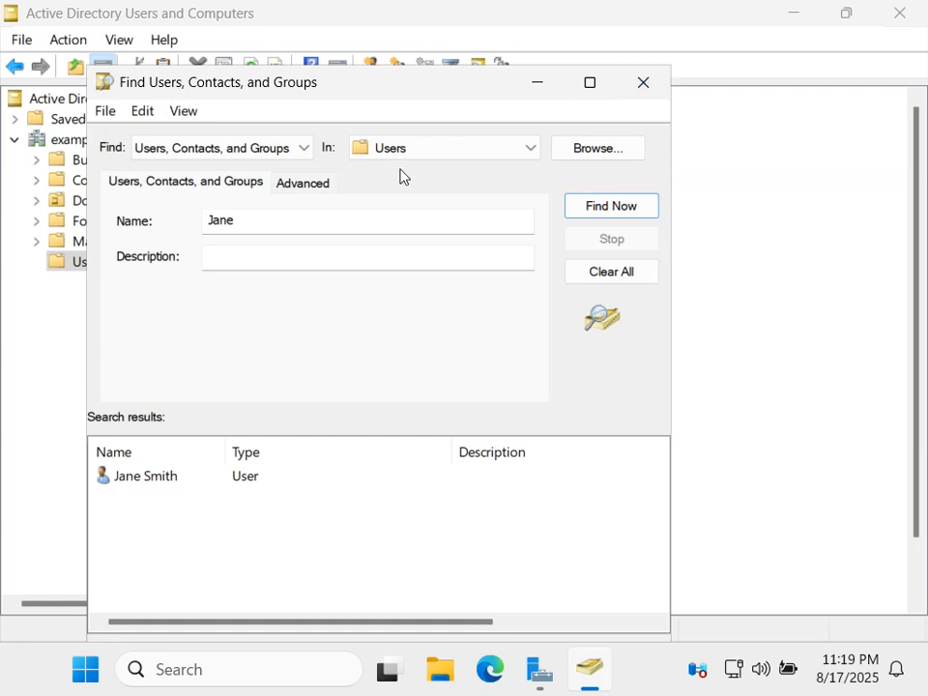
pyautogui.doubleClick(111, 478)
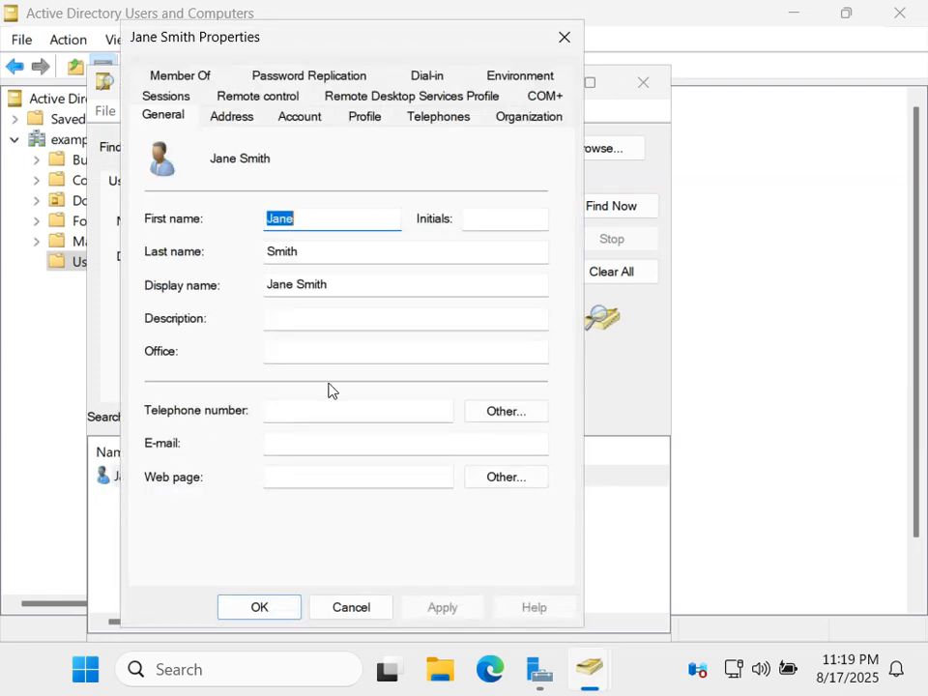
pyautogui.click(300, 117)
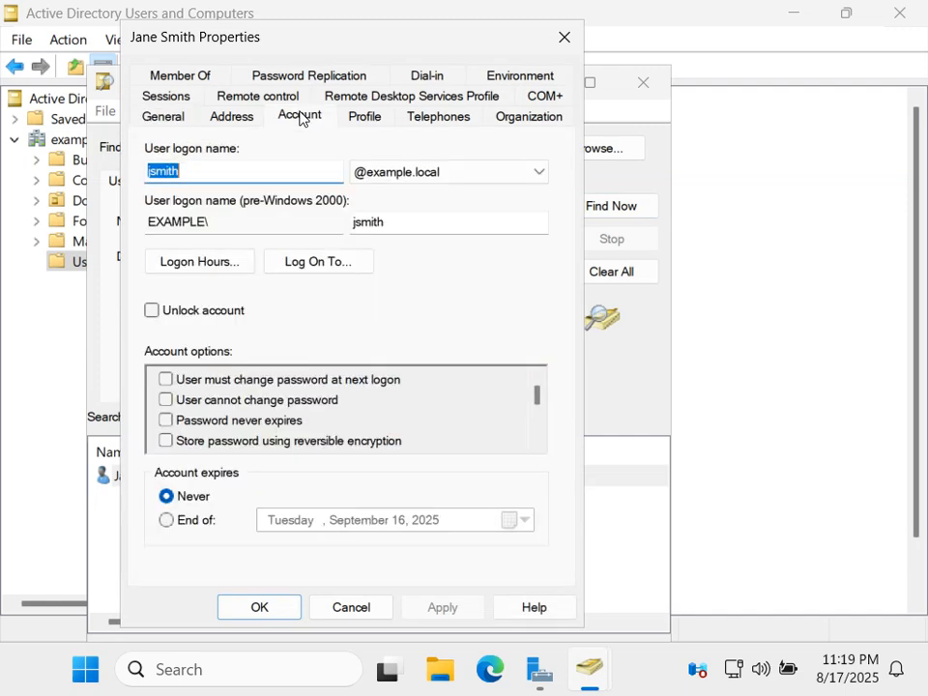
pyautogui.click(441, 174)
pyautogui.click(441, 180)
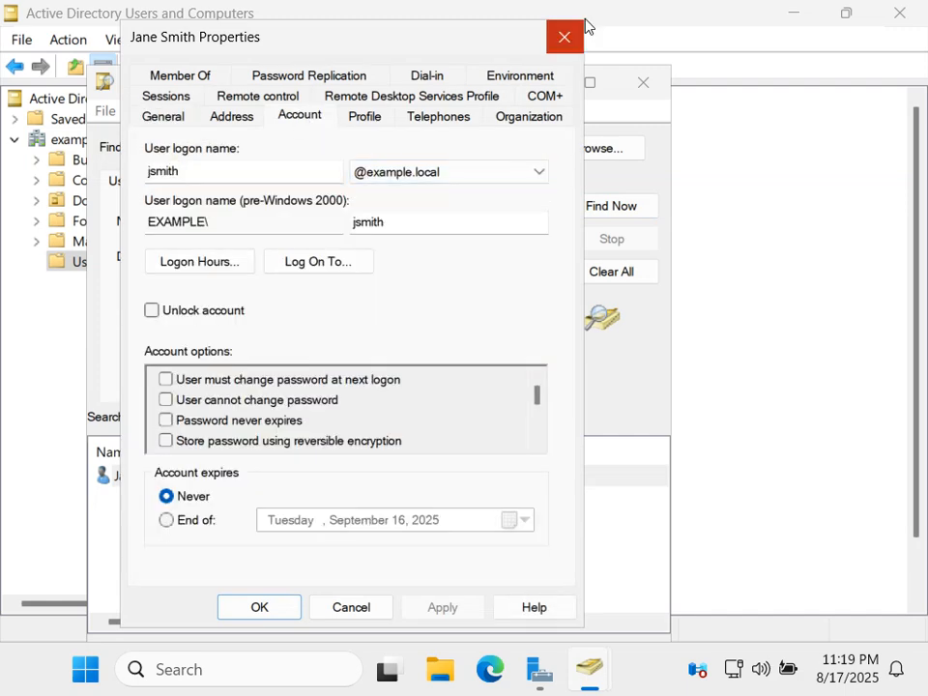
pyautogui.click(566, 39)
pyautogui.click(646, 85)
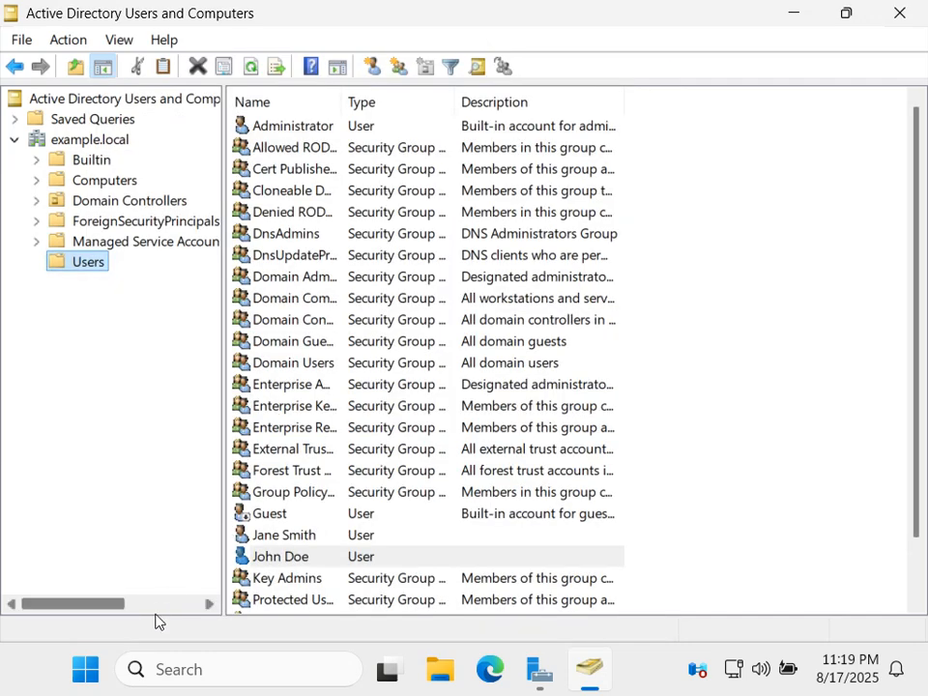
# Close Active Directory Users and Computers and restore Server Manager from the taskbar.
pyautogui.click(902, 14)
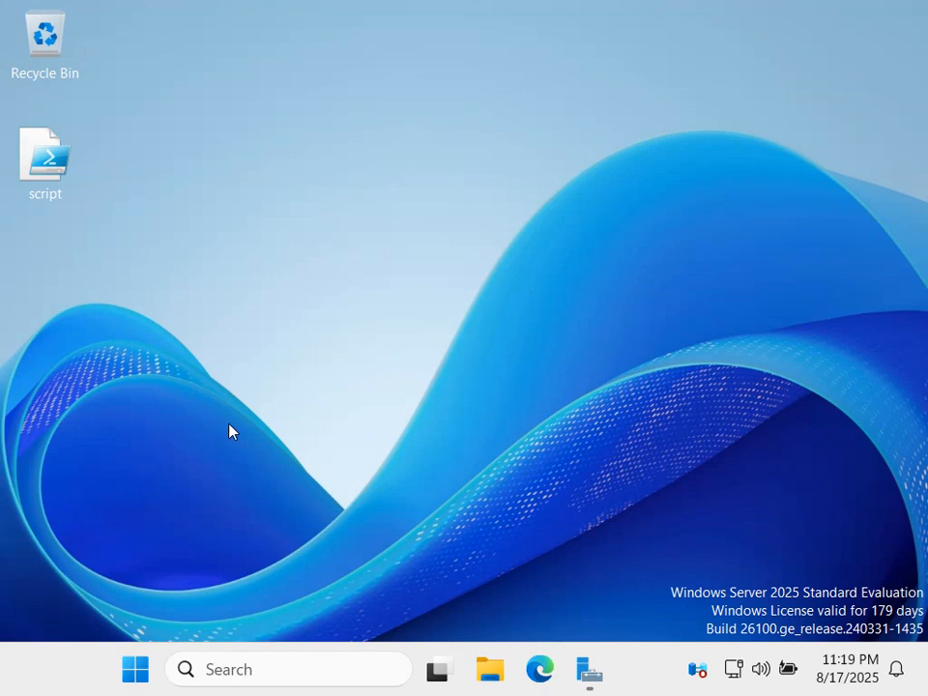
pyautogui.click(605, 681)
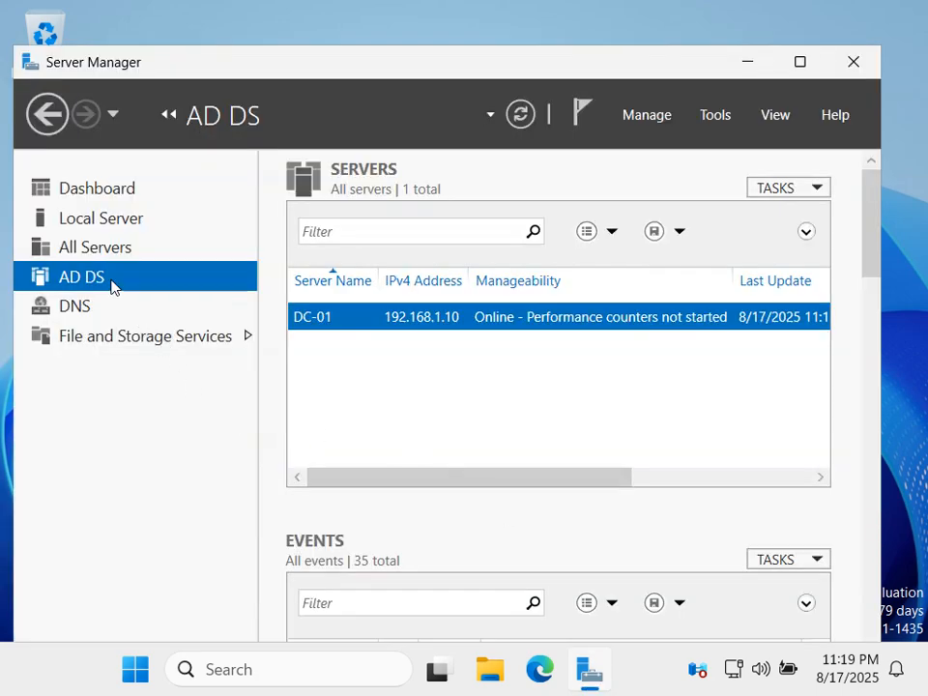